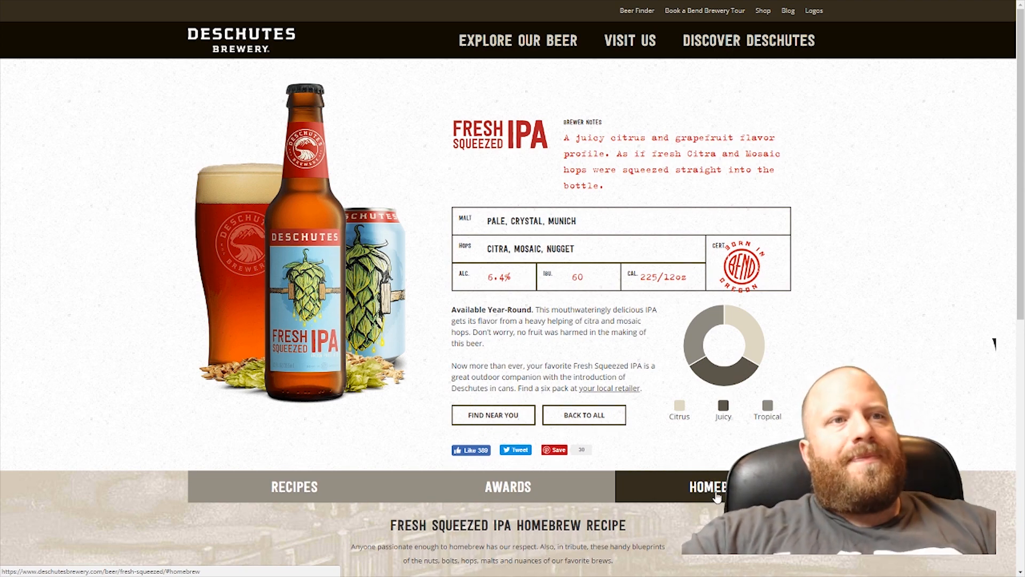
Open the Fresh Squeezed IPA homebrew recipe on the brewery page and examine its original gravity and boil time.
click(717, 496)
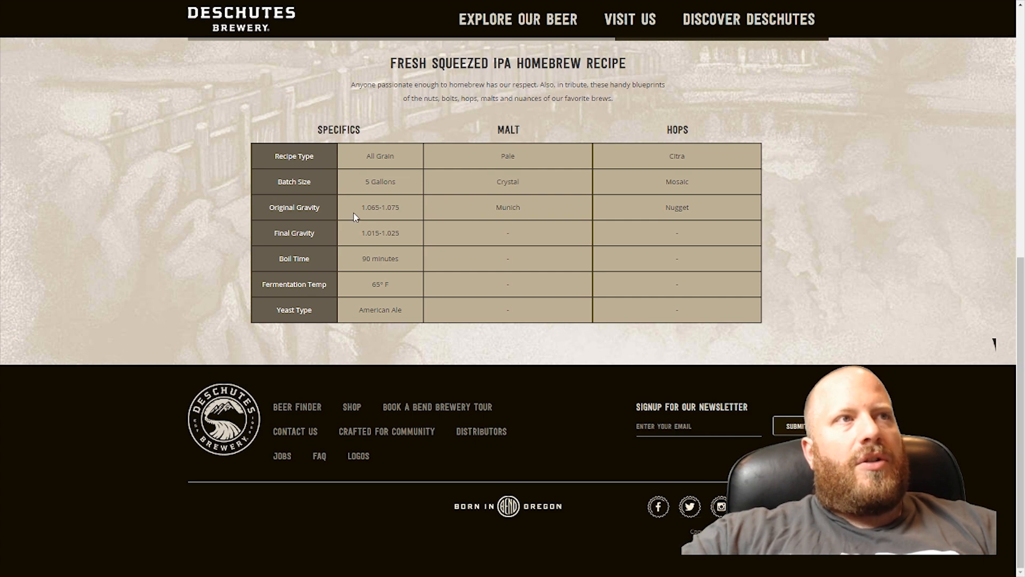
drag(361, 210, 402, 216)
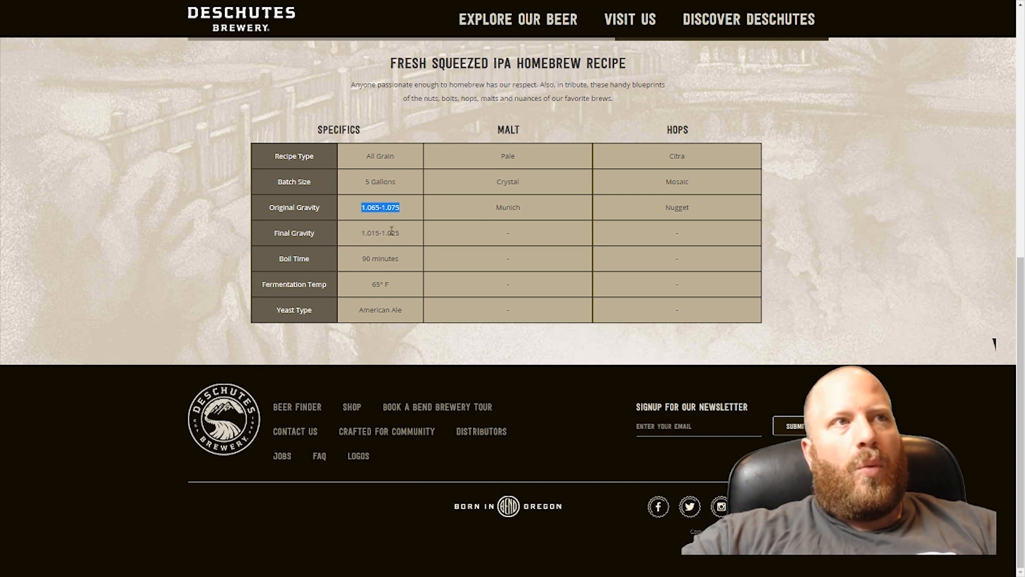
drag(401, 259, 342, 261)
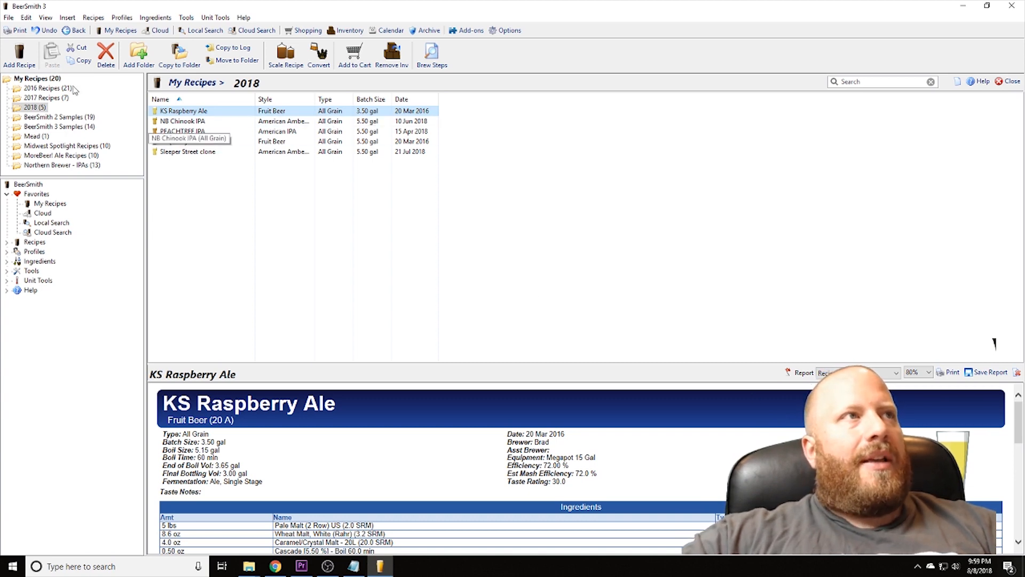
In BeerSmith, create a new recipe in the 2018 folder named Fresh Squeezed IPA Clone and enter the brewer's name.
click(6, 63)
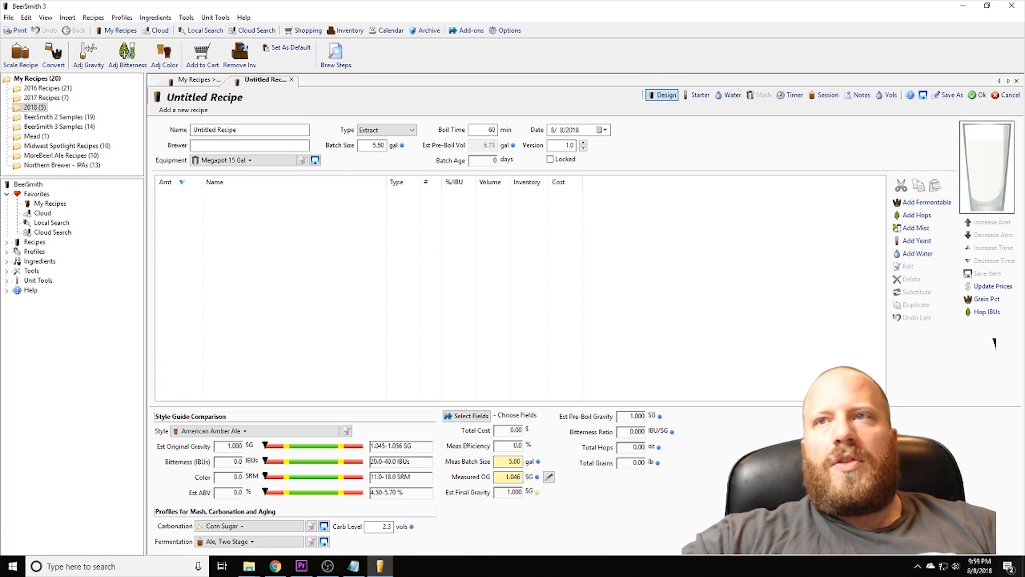
key(alt+Tab)
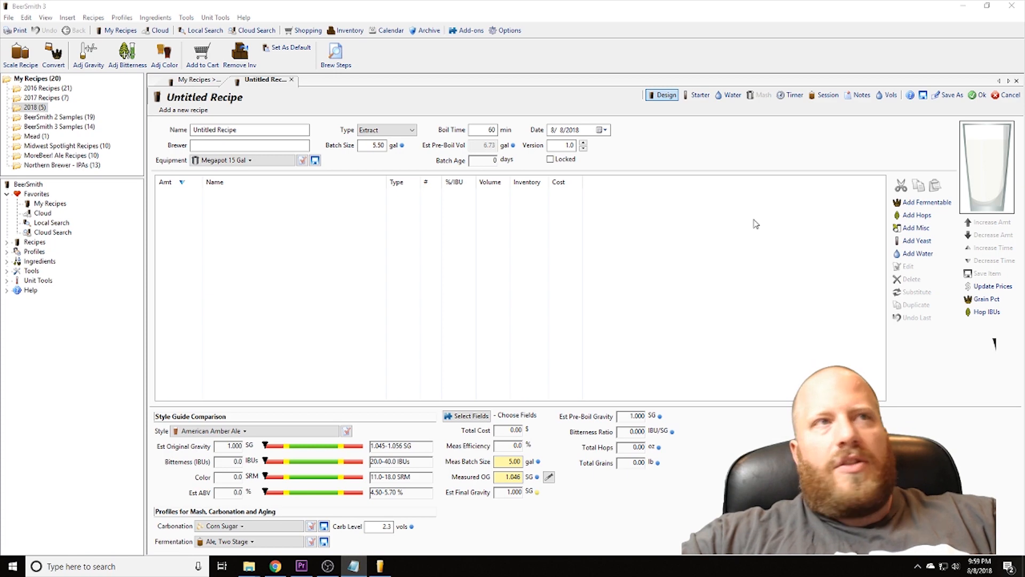
drag(279, 131, 172, 130)
text(Fresh Squeezed IPA Clone)
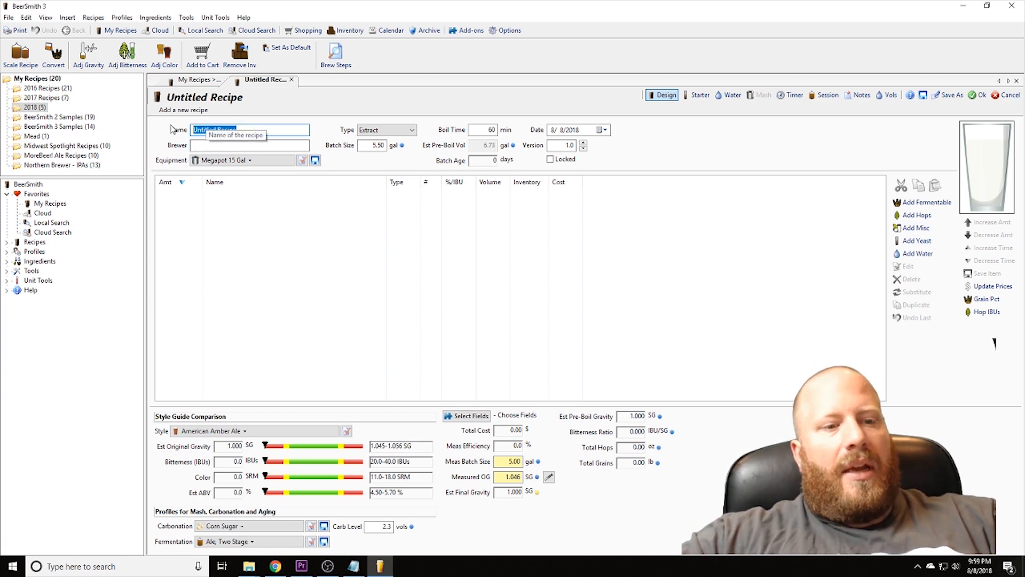
click(219, 145)
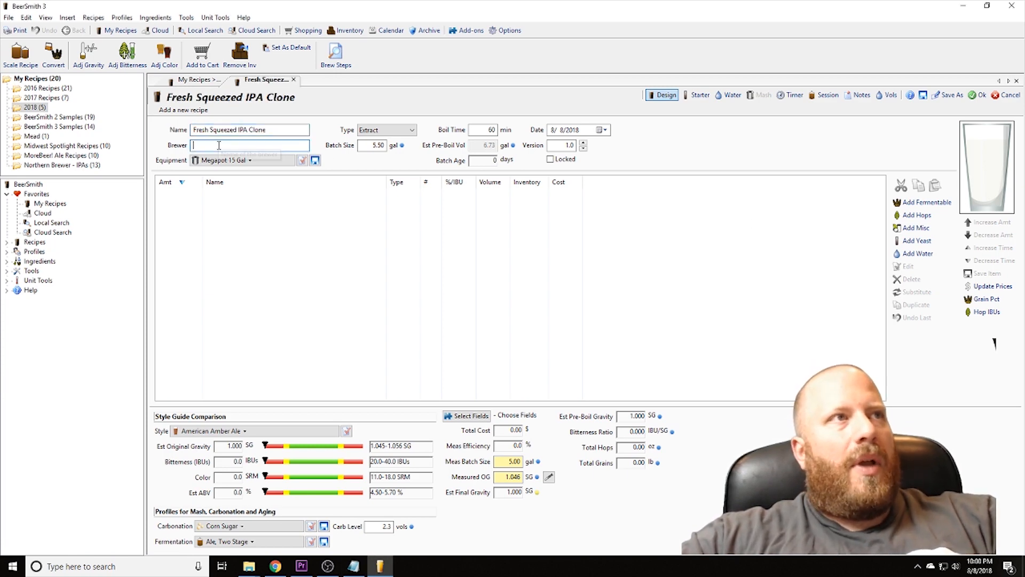
text(Brad)
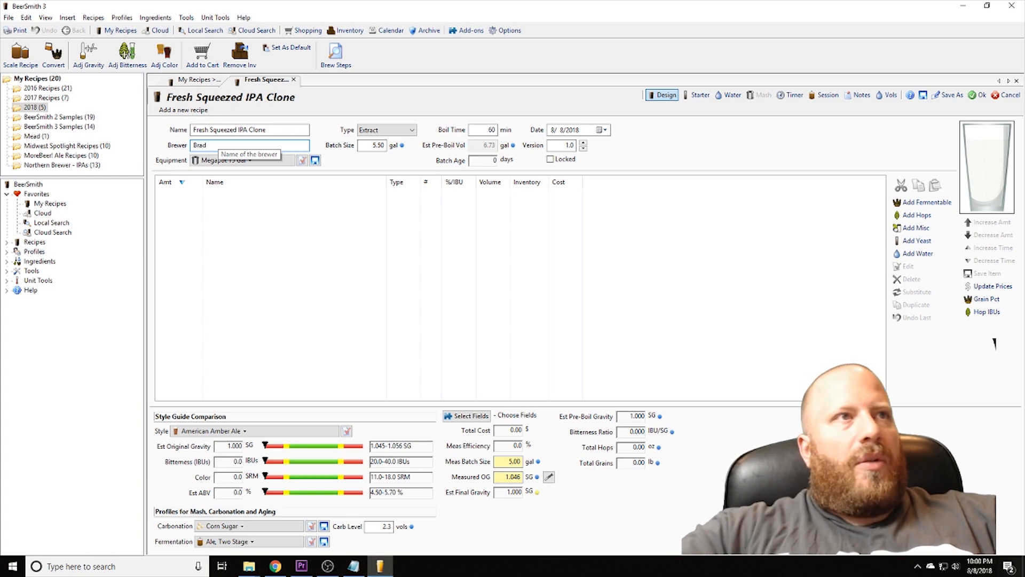
Set the recipe type to All Grain and the boil time to 90 minutes.
click(364, 133)
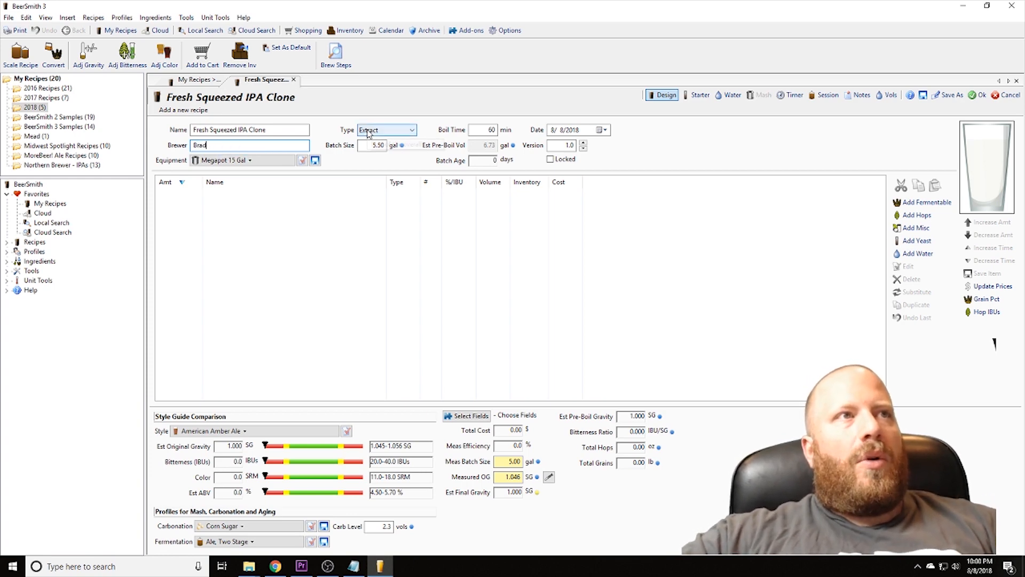
click(362, 131)
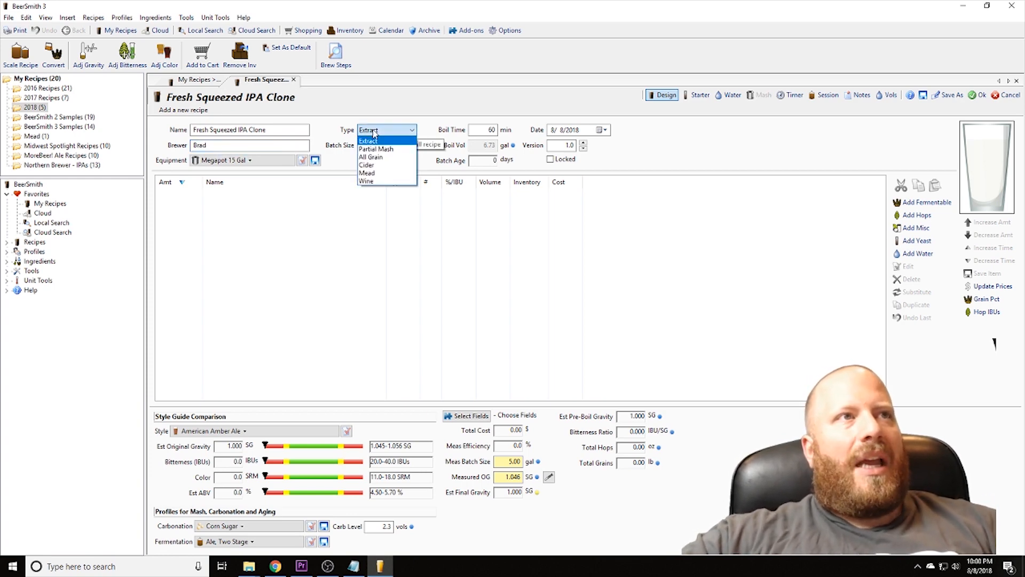
click(386, 158)
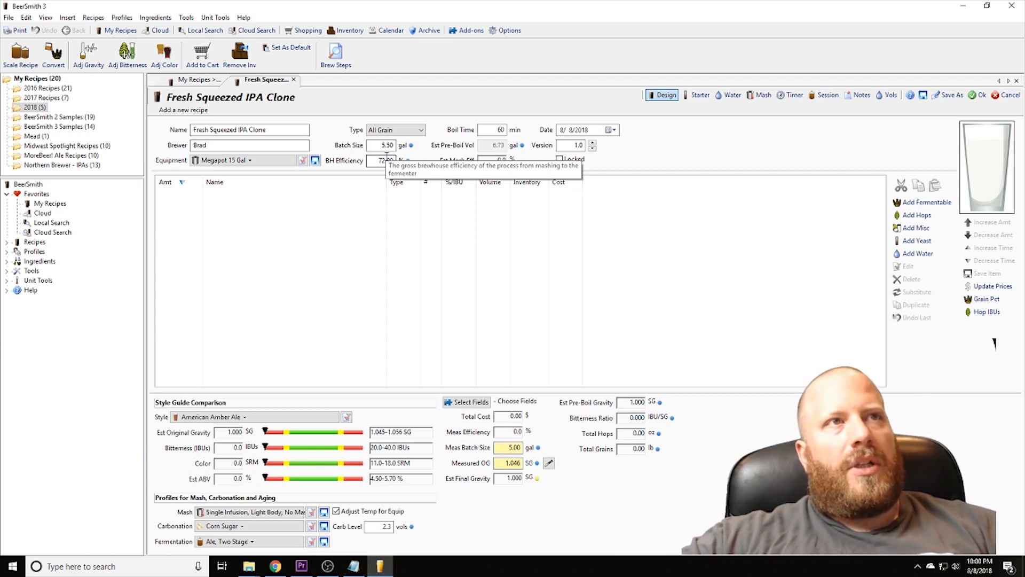
click(497, 131)
double_click(497, 130)
text(90)
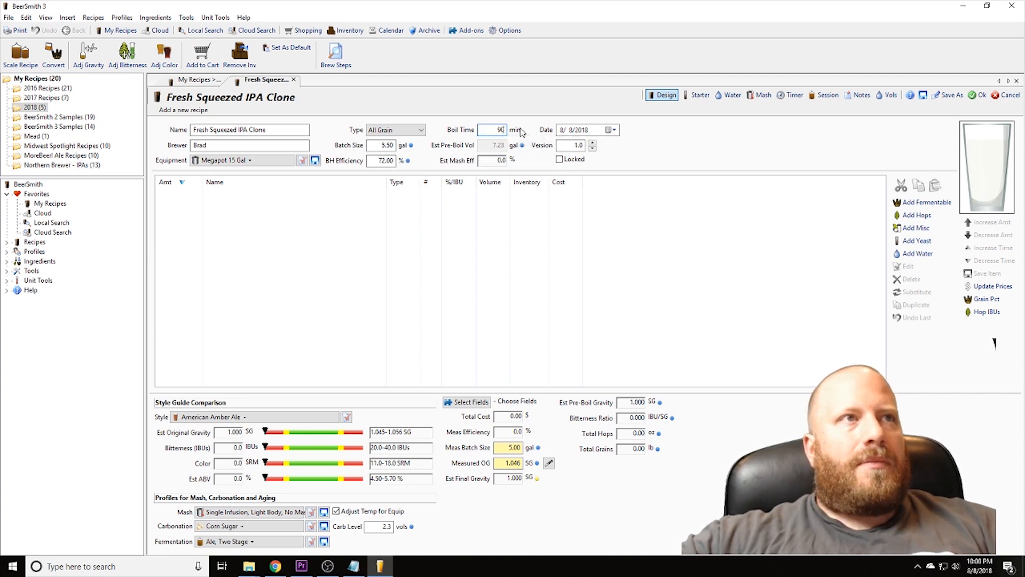
Review the recipe's batch size and the list of available equipment profiles.
click(383, 146)
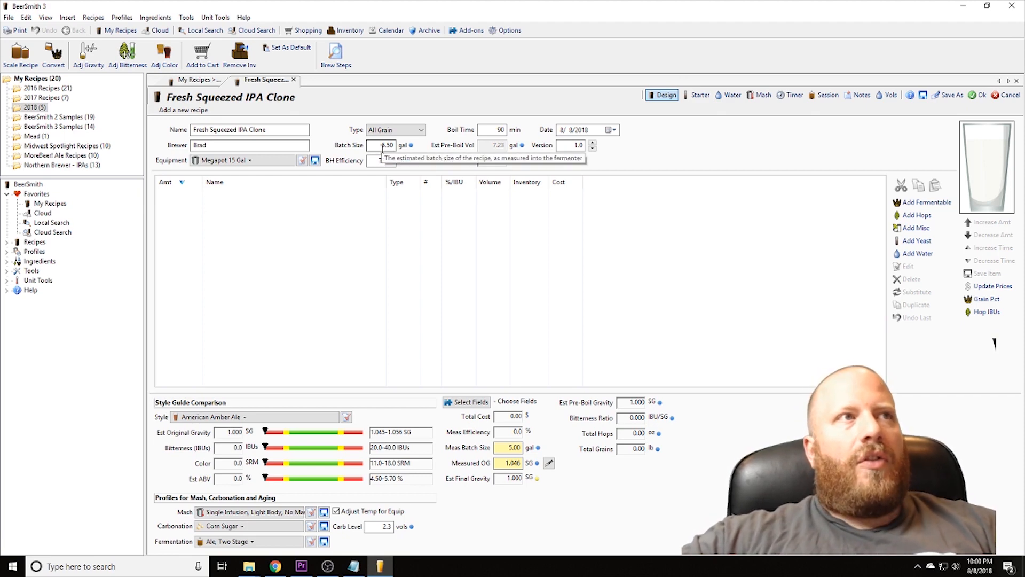
click(227, 165)
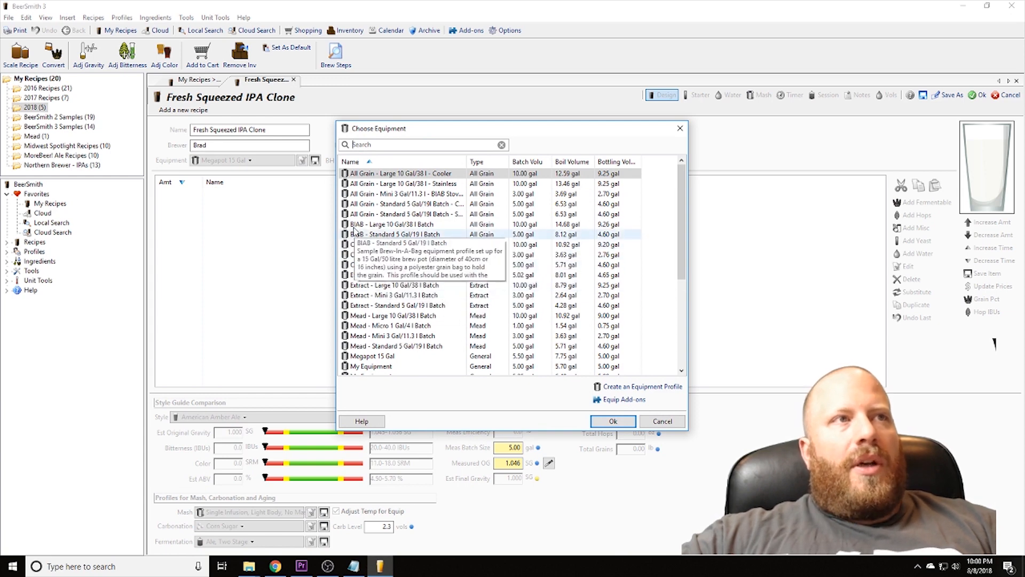
click(663, 421)
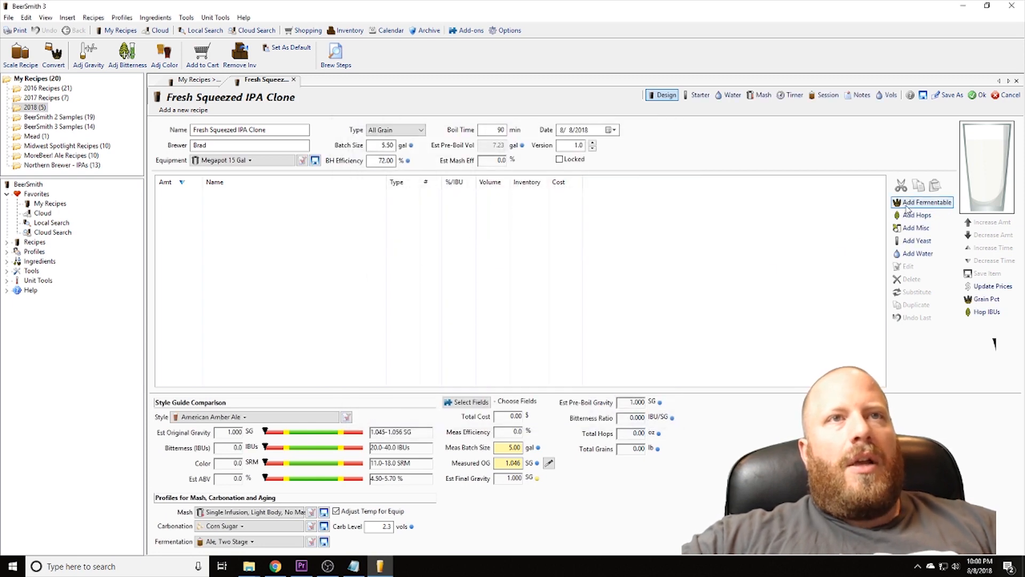
Add 10 lb of Pale Malt (2 Row) US to the recipe as a mash fermentable.
click(926, 202)
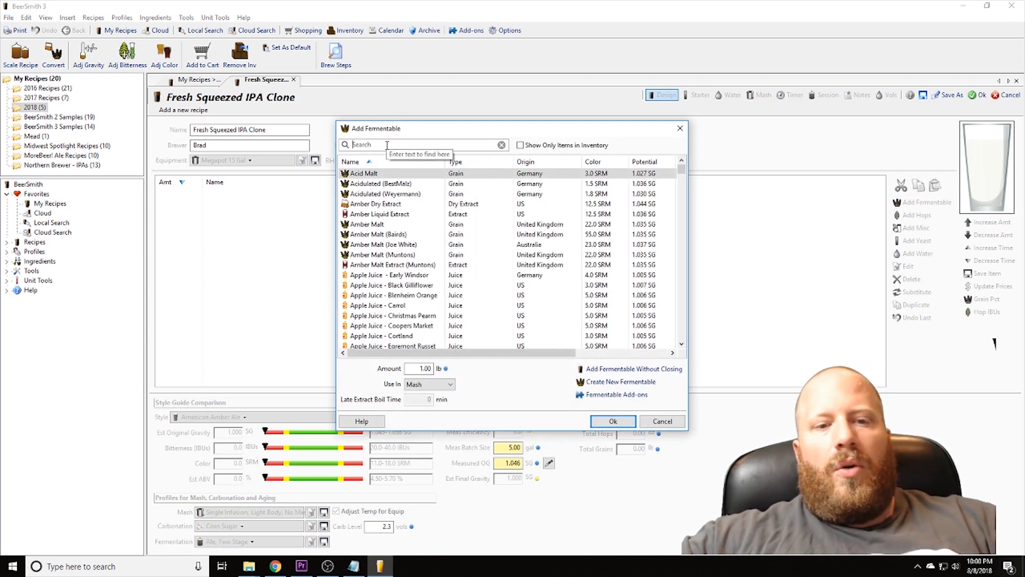
text(2 row)
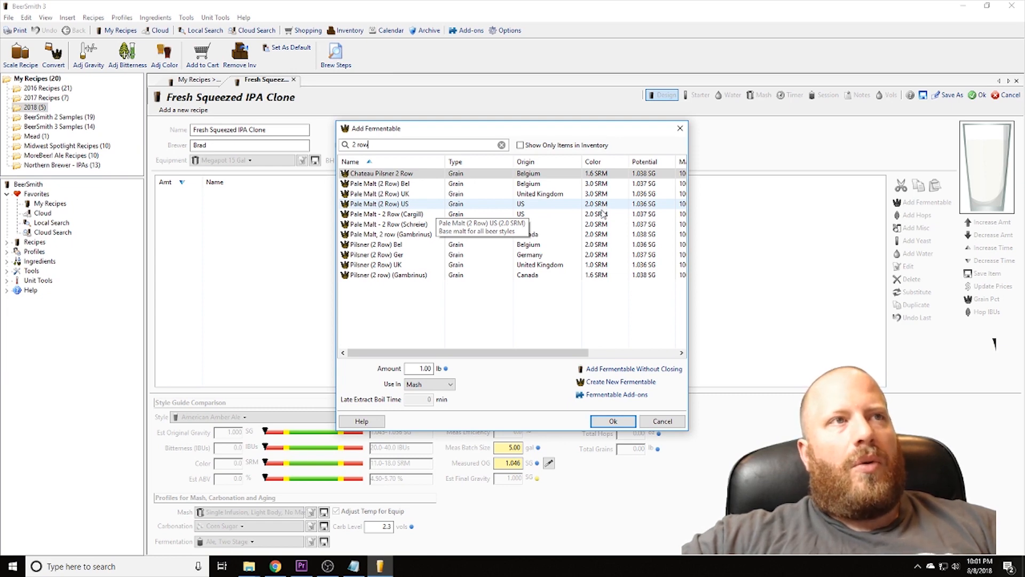
click(379, 203)
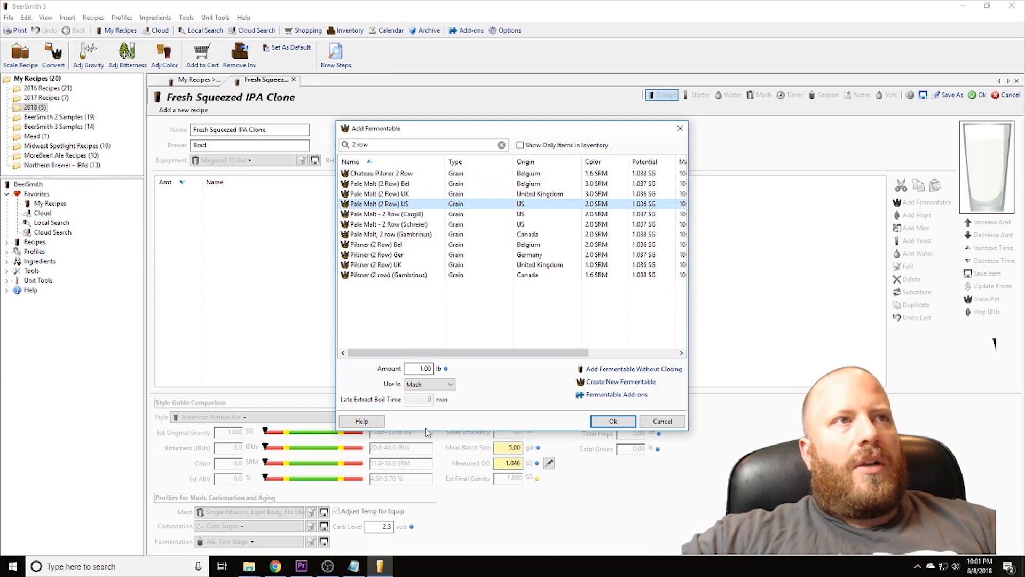
double_click(410, 368)
text(10)
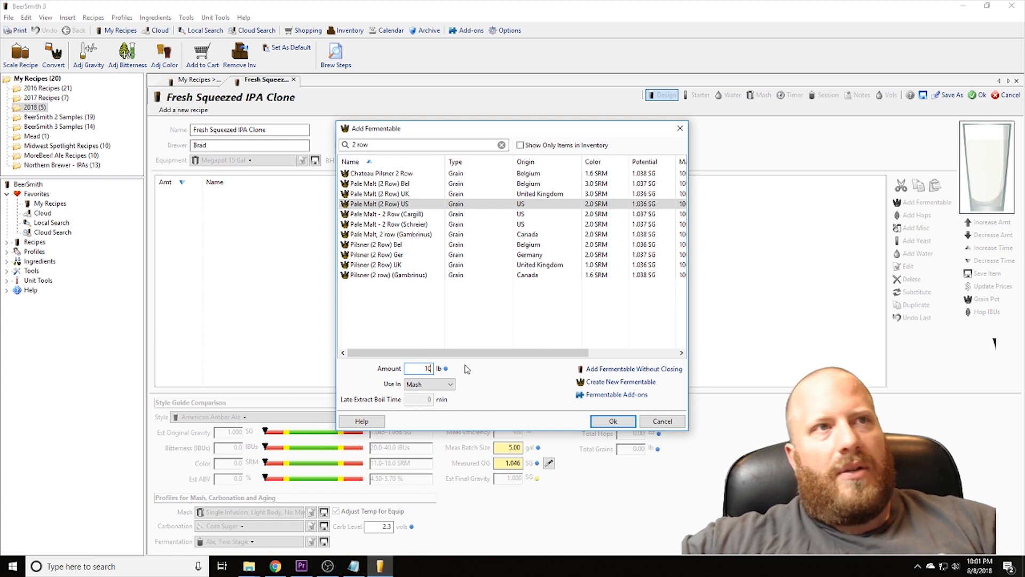
key(Return)
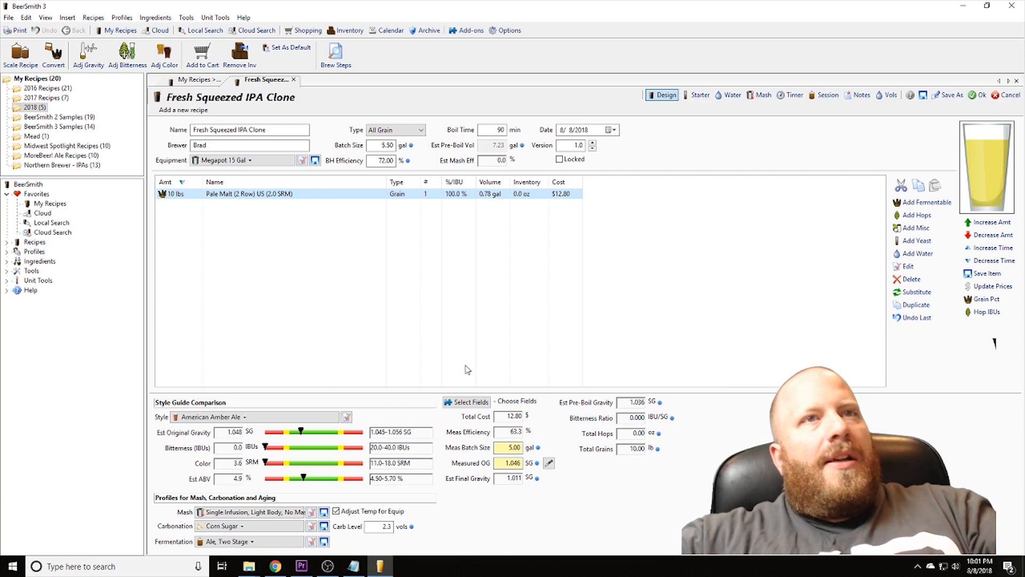
Add 1 lb of Caramel/Crystal Malt - 40L to the recipe as a mash fermentable.
click(907, 208)
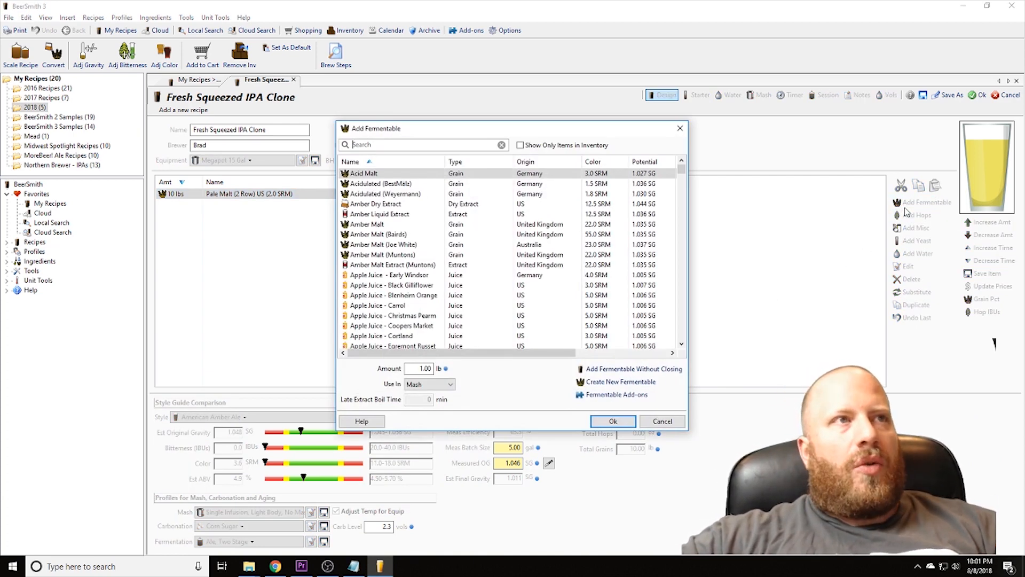
text(crystal)
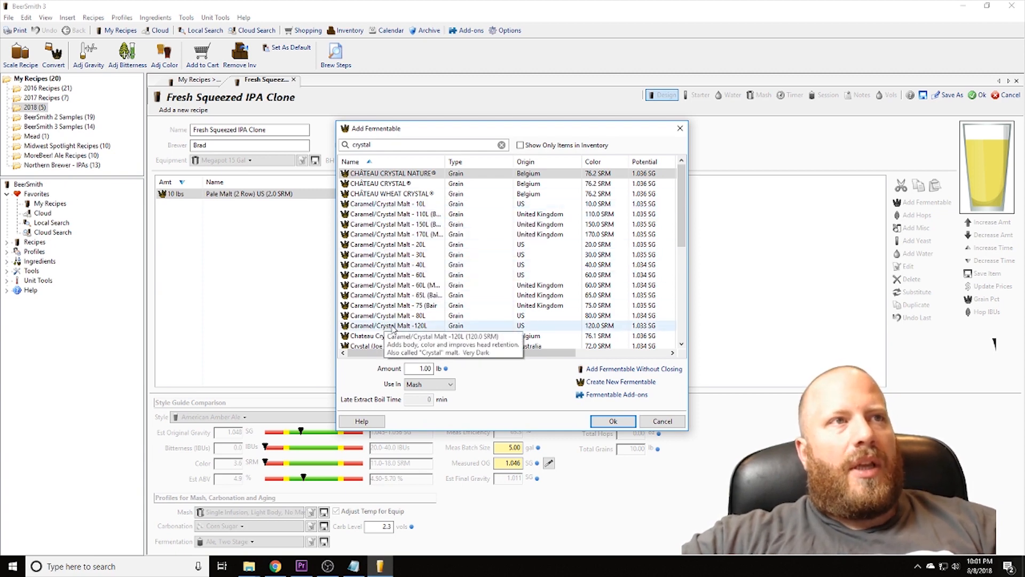
click(387, 264)
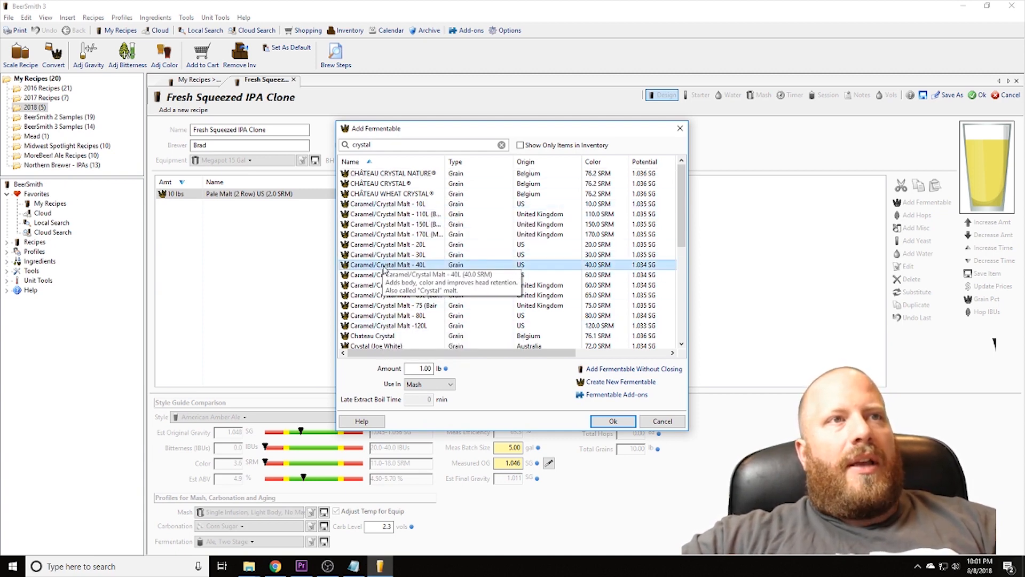
click(626, 418)
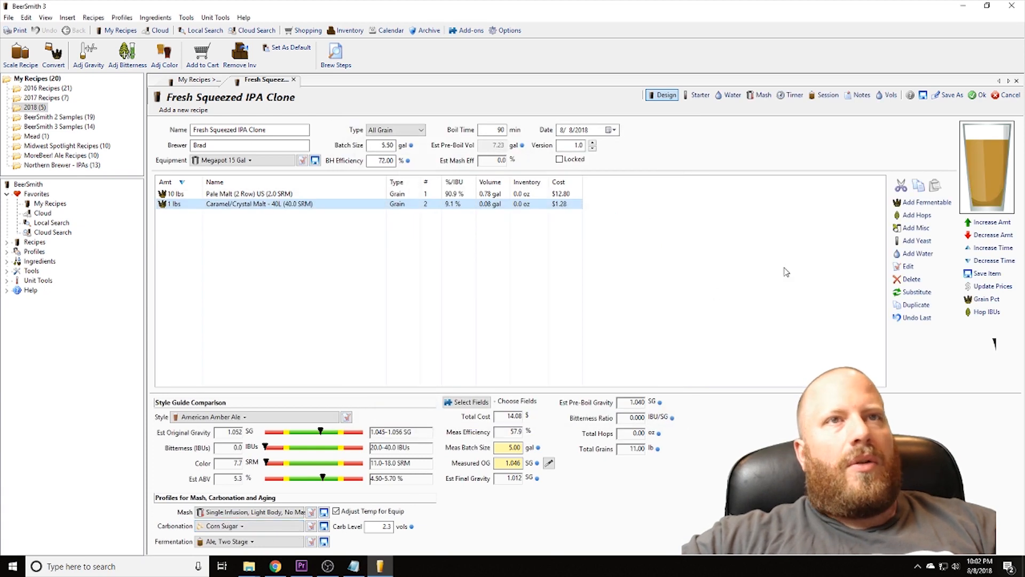
Add 1 lb of Borlander Munich Malt (Briess) to the recipe as a mash fermentable.
click(926, 201)
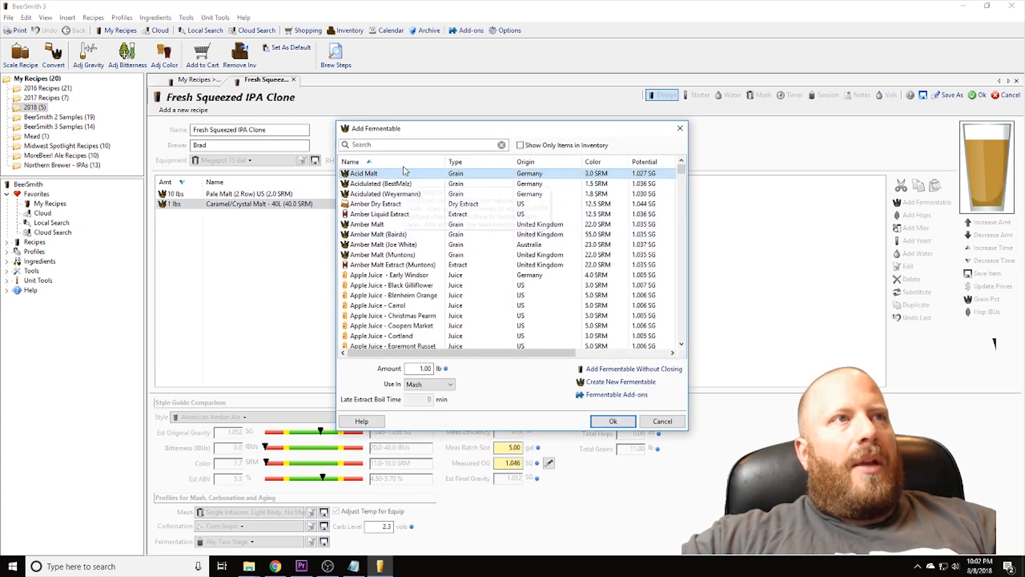
click(403, 146)
text(munich)
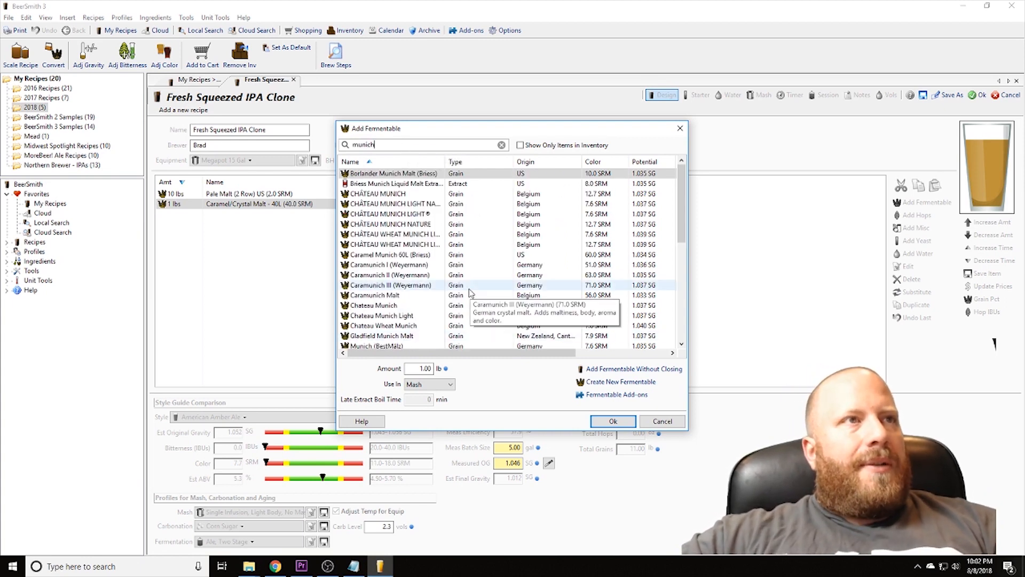
click(416, 174)
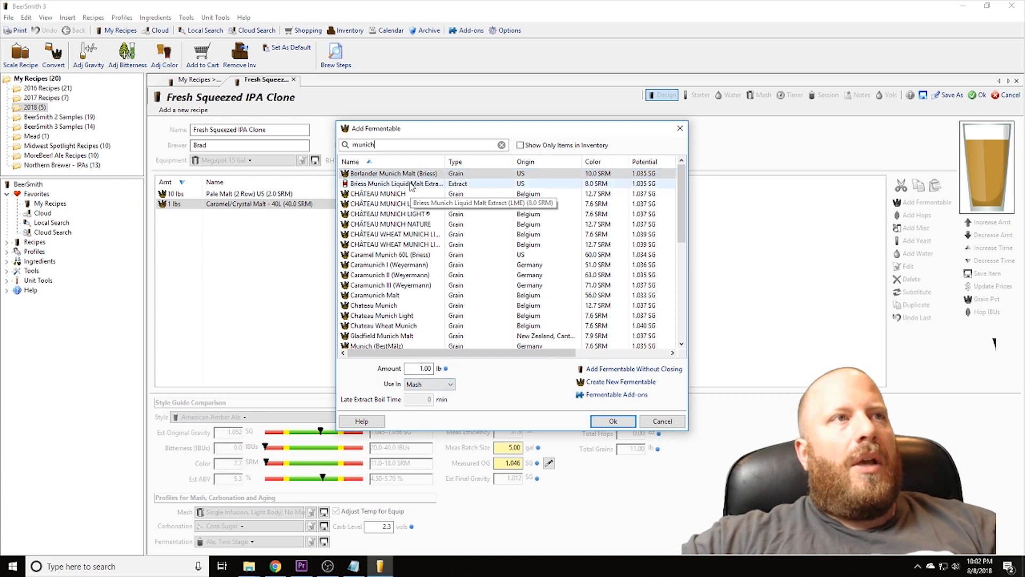
click(631, 422)
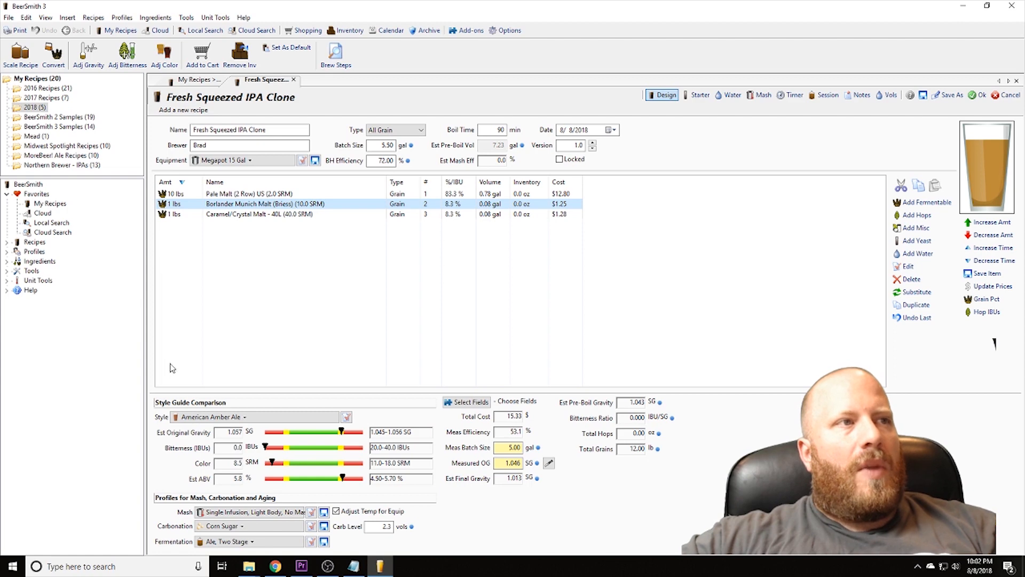
Set the style for the recipe's style guide comparison to American IPA.
click(195, 417)
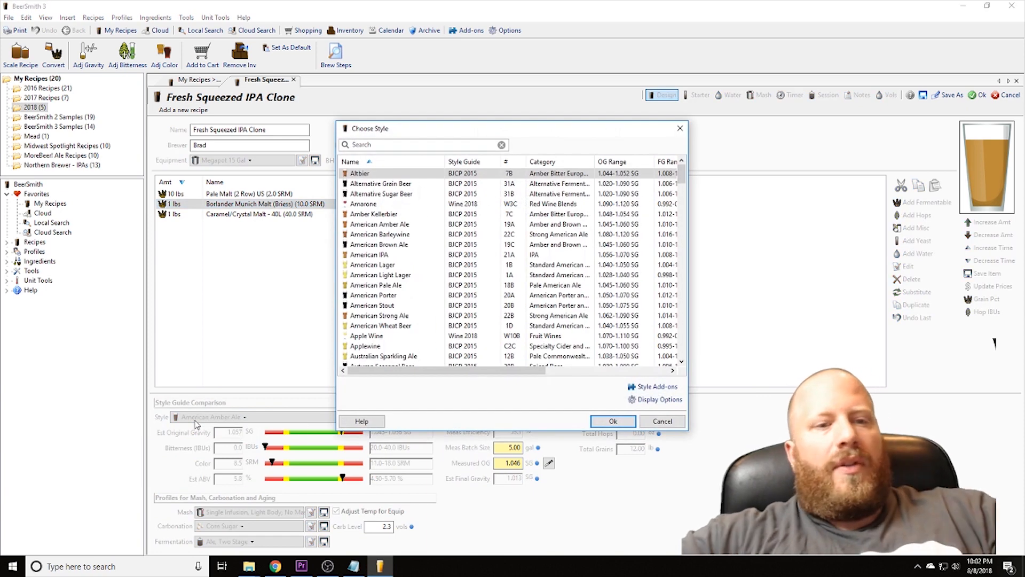
text(ipa)
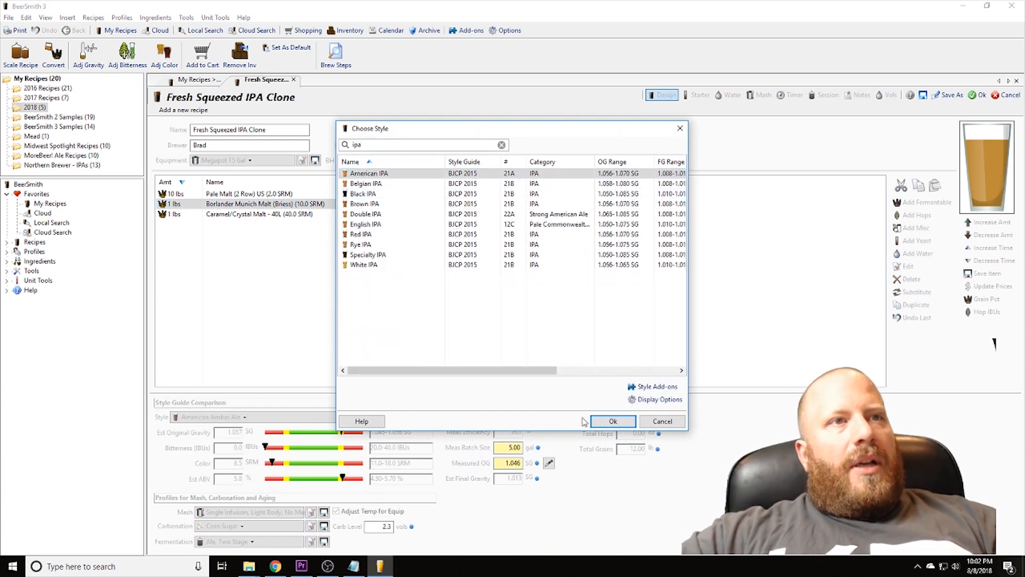
click(613, 421)
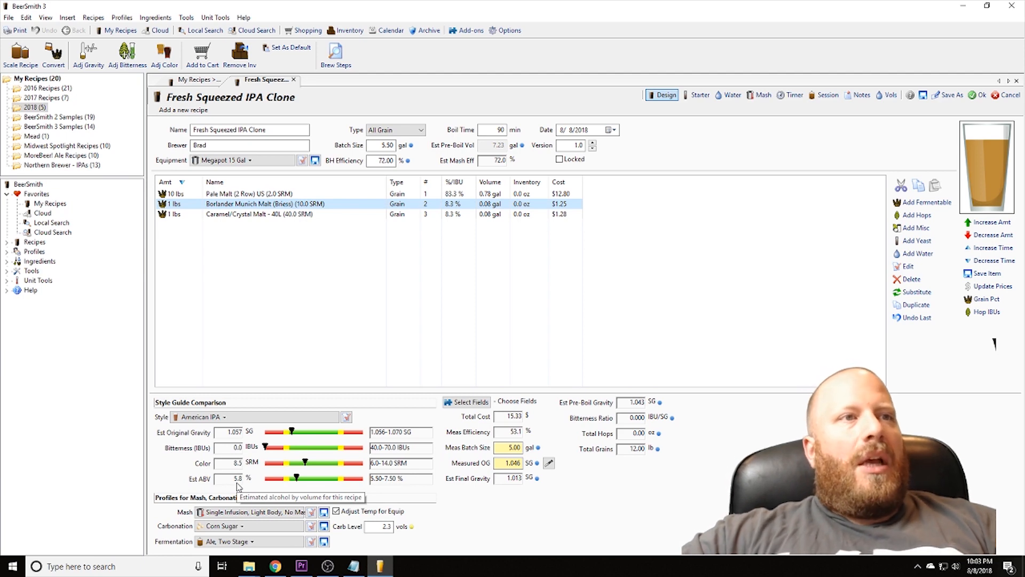
Reduce the amount of Caramel/Crystal Malt - 40L in the ingredient list to 8.0 oz.
click(275, 566)
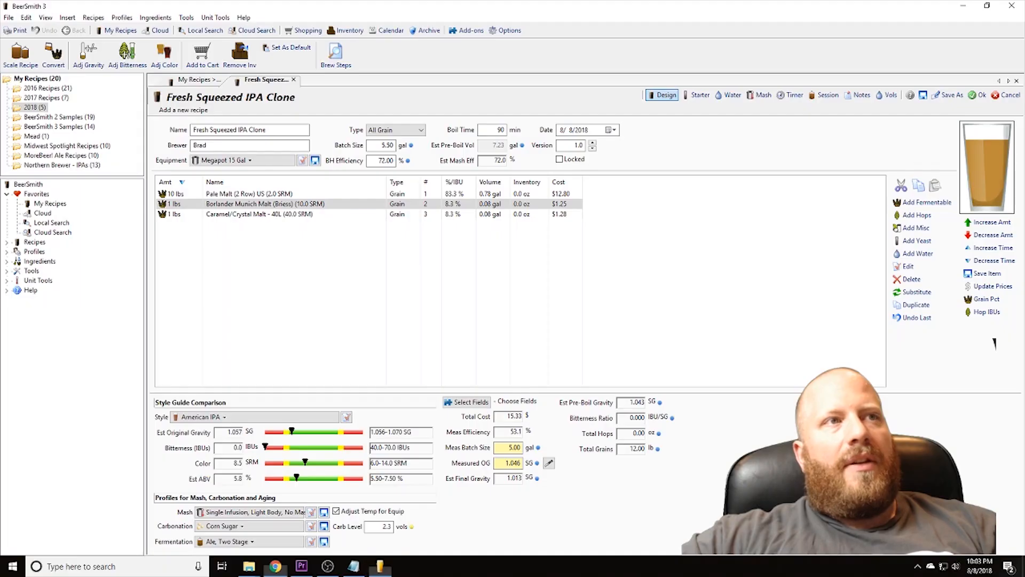
click(502, 207)
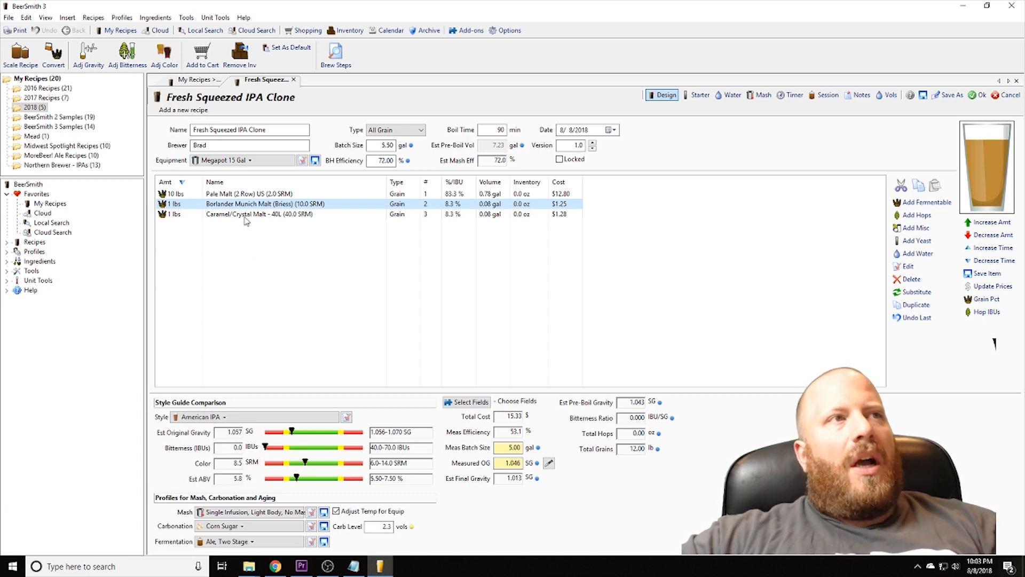
click(286, 214)
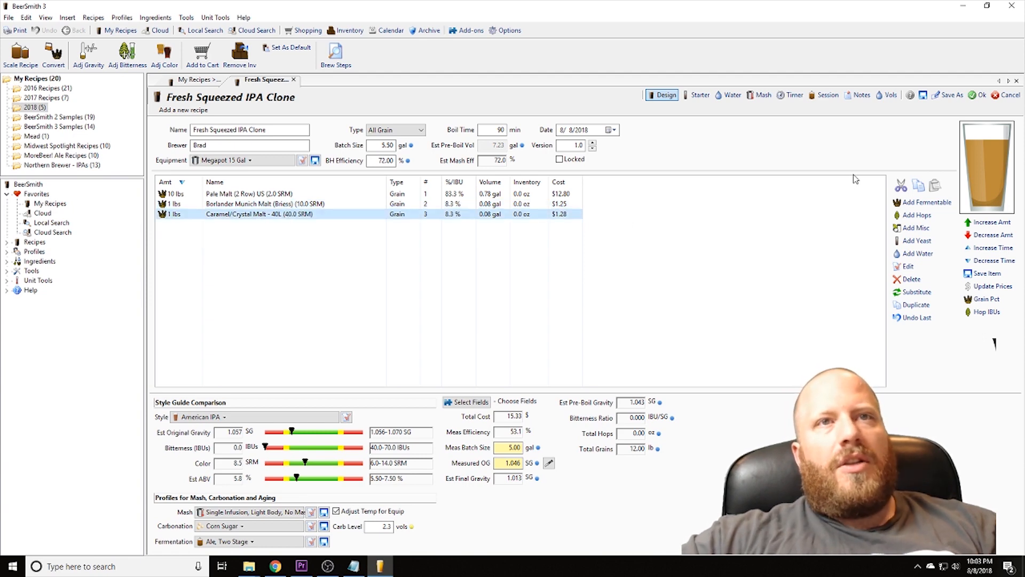
click(970, 238)
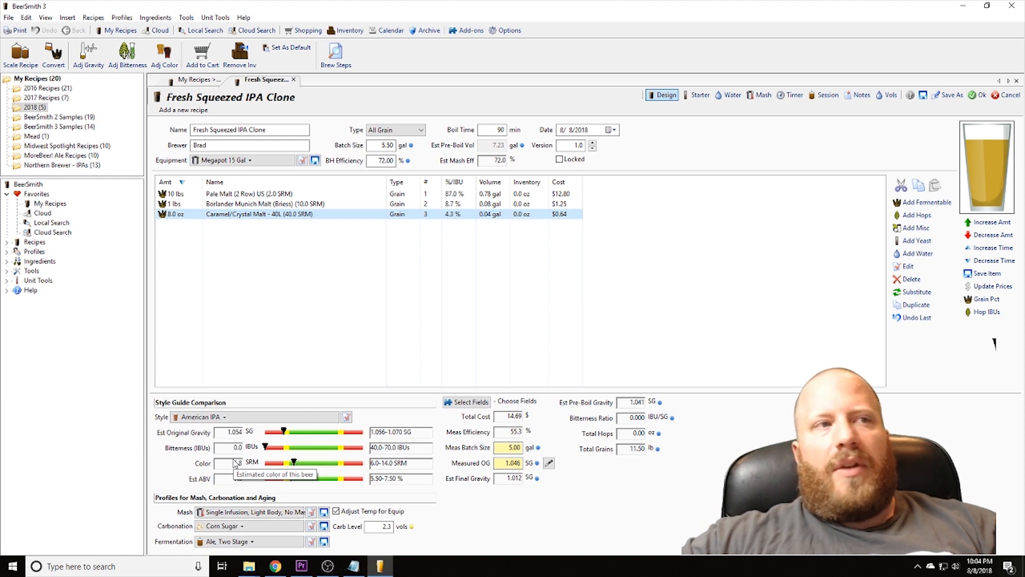
Switch to the Deschutes Brewery page, examine the Fresh Squeezed IPA's alcohol, bitterness and pictured color, and return to BeerSmith.
click(277, 567)
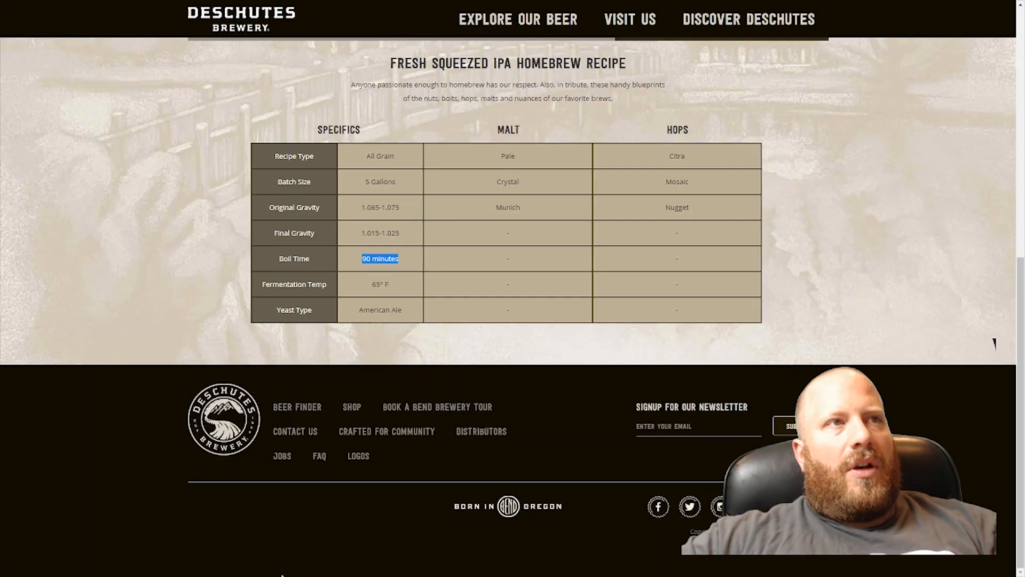
scroll(562, 343, up, 2)
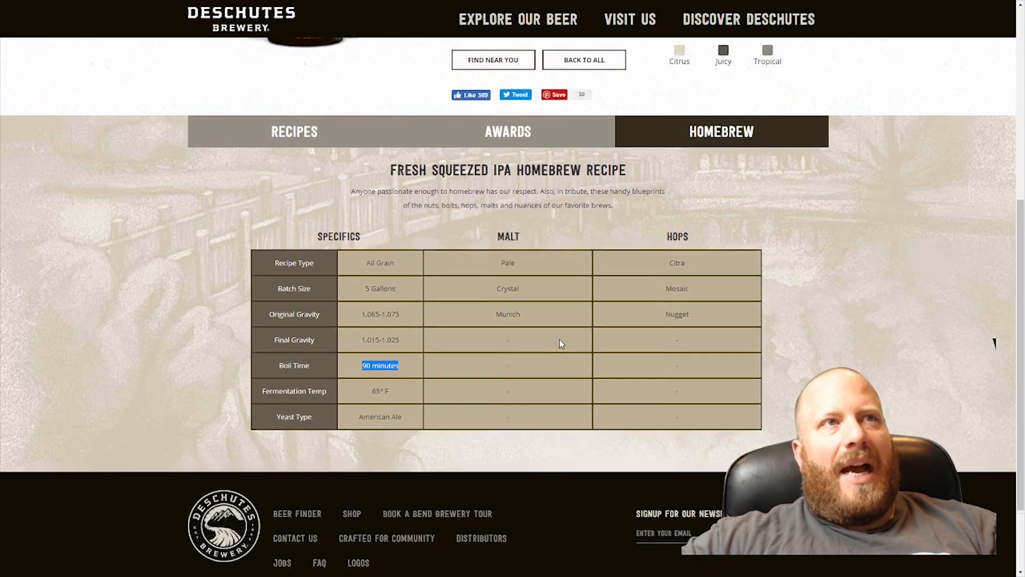
scroll(562, 343, up, 3)
scroll(562, 343, up, 2)
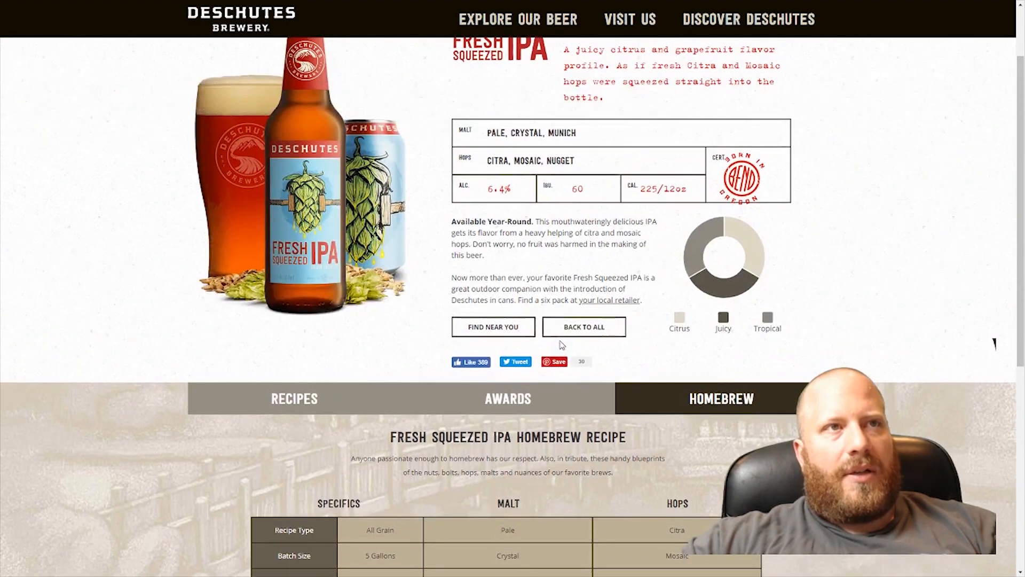
scroll(562, 339, up, 2)
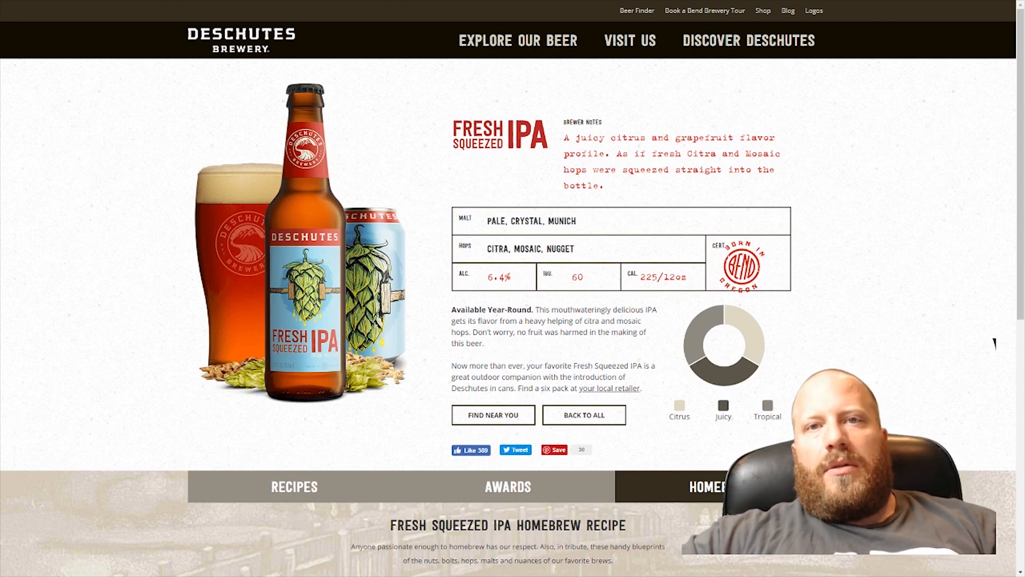
key(alt+Tab)
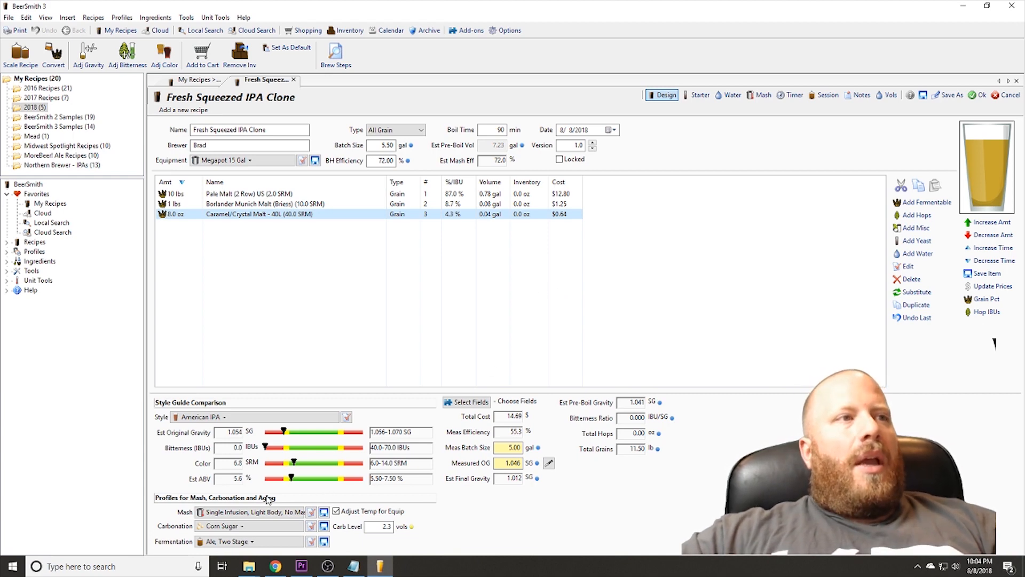
Set the amount of Pale Malt (2 Row) US in the ingredient list to 12 lb.
click(177, 195)
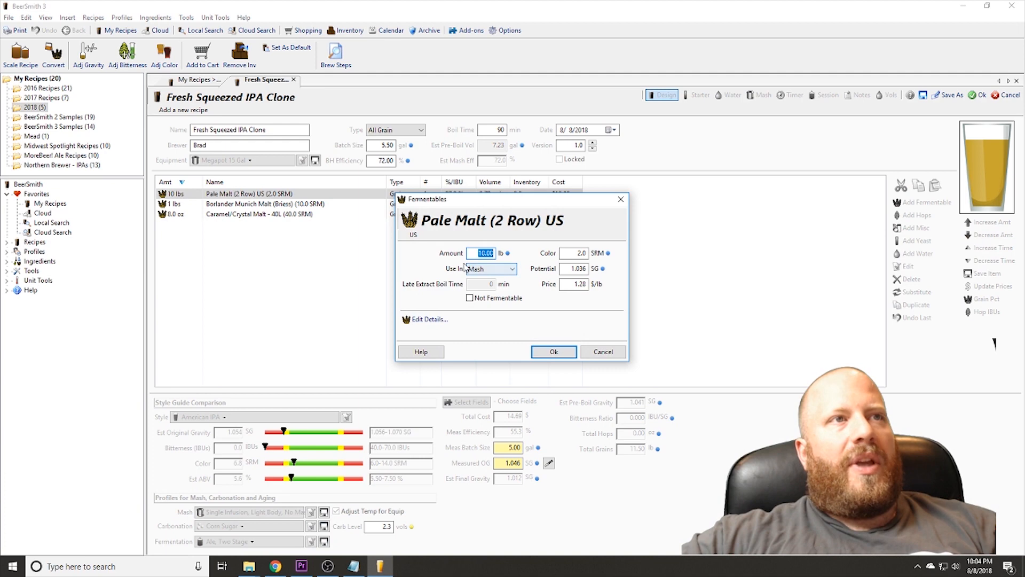
text(12)
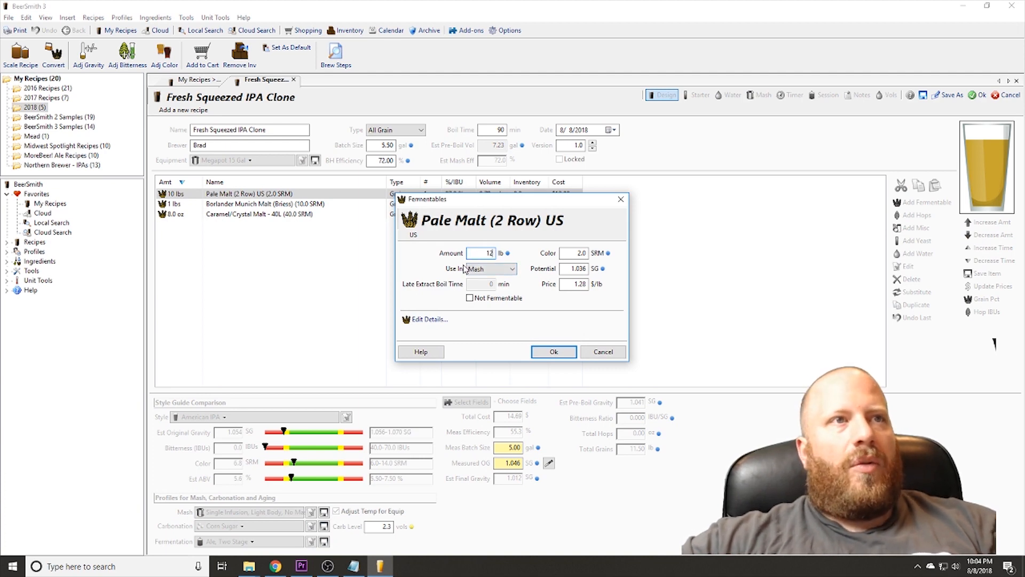
key(Return)
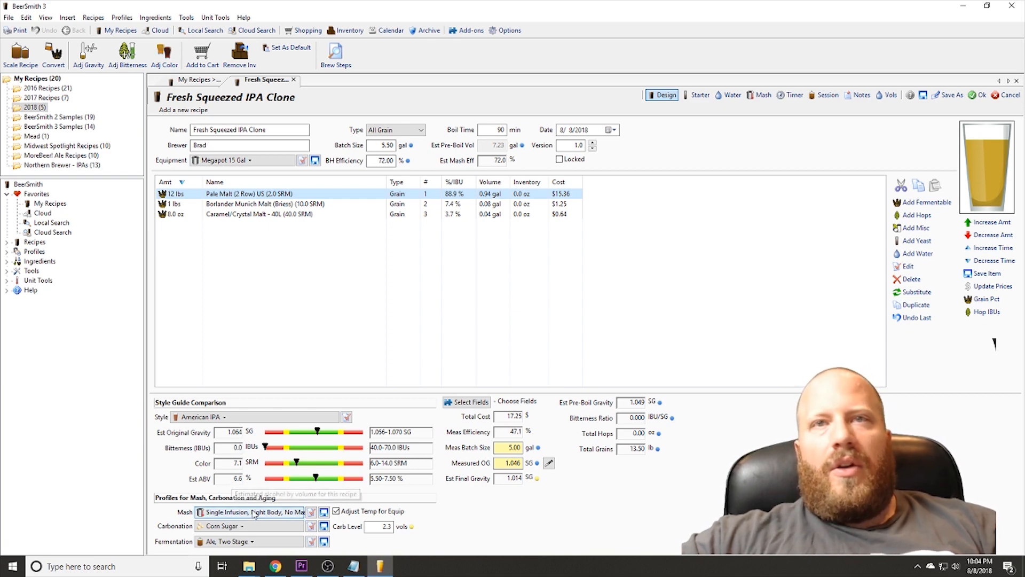
click(283, 573)
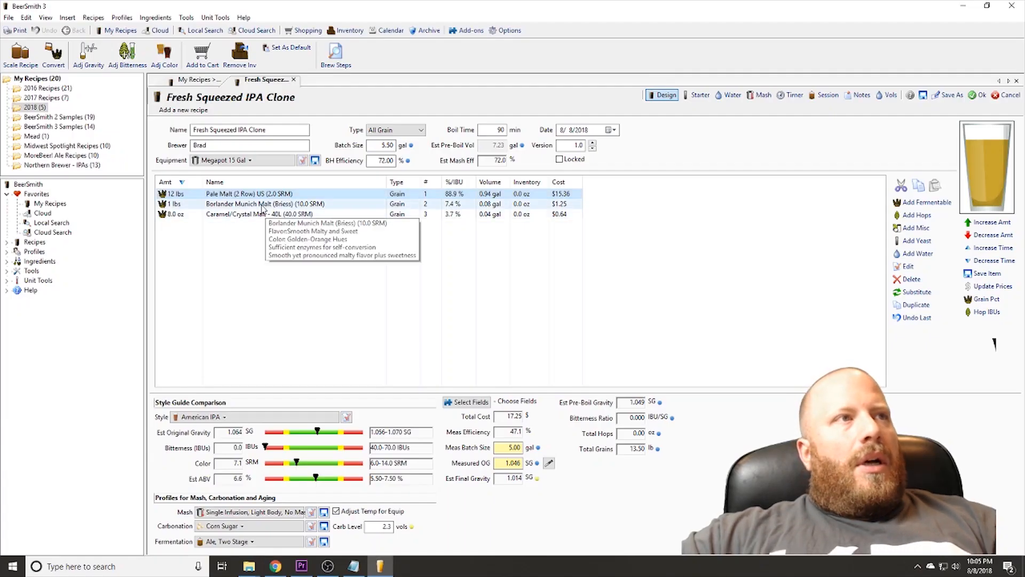
Reduce the amount of Borlander Munich Malt (Briess) in the ingredient list to 12.0 oz.
click(320, 205)
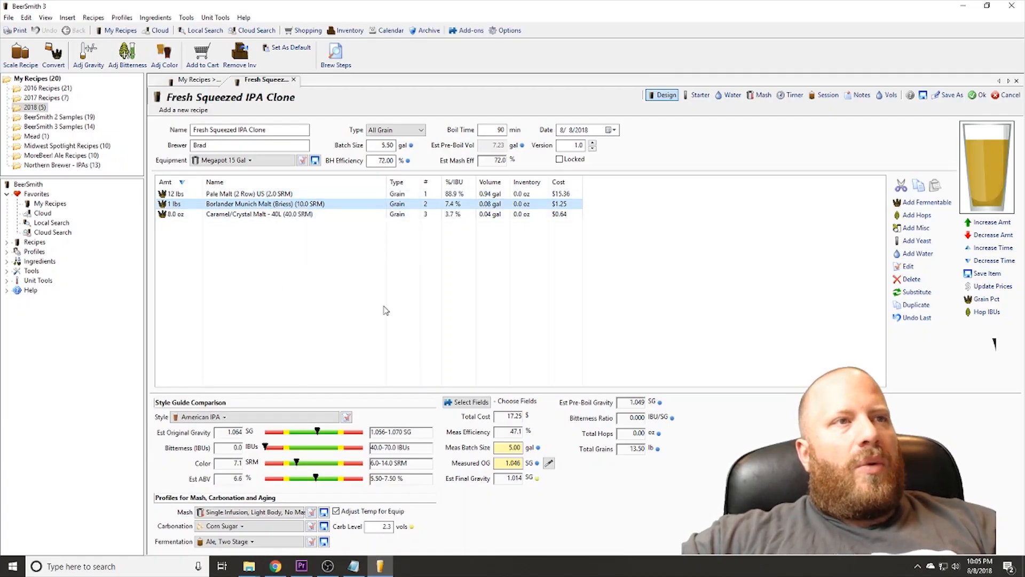
click(975, 239)
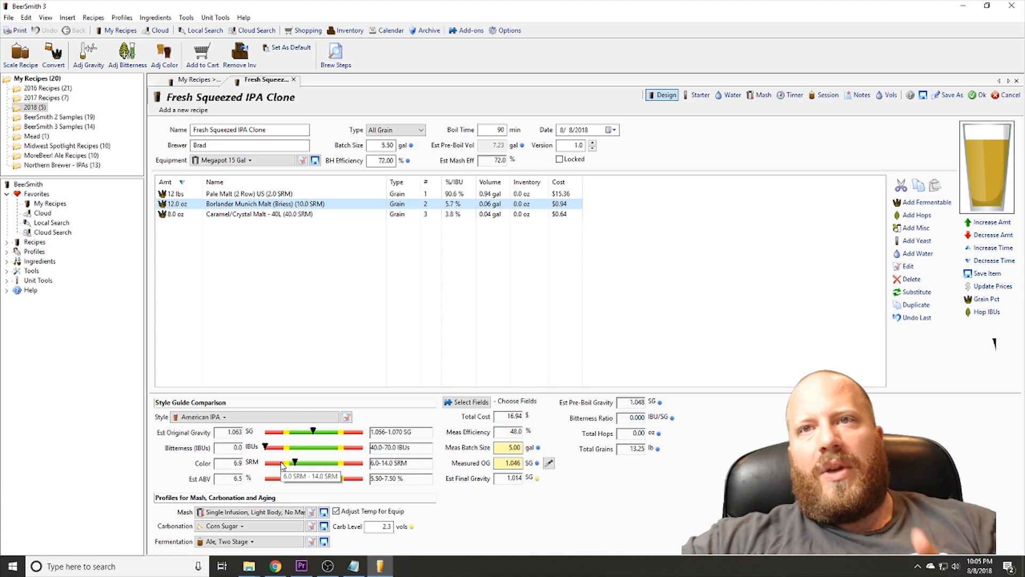
Substitute the Caramel/Crystal Malt - 40L with 0.50 lb of Caramel/Crystal Malt - 80L, searching the fermentables for "crystal".
click(256, 215)
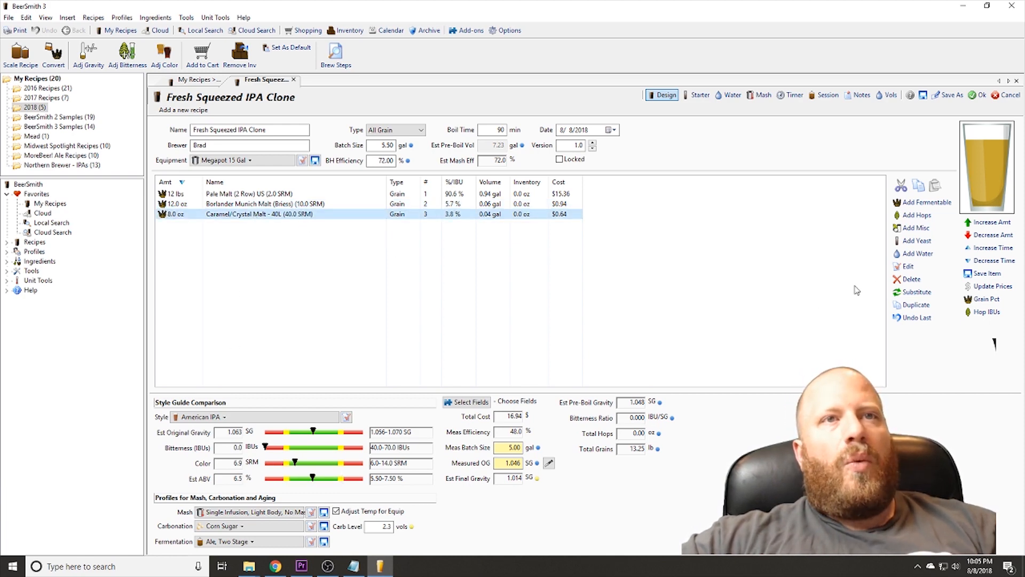
click(917, 292)
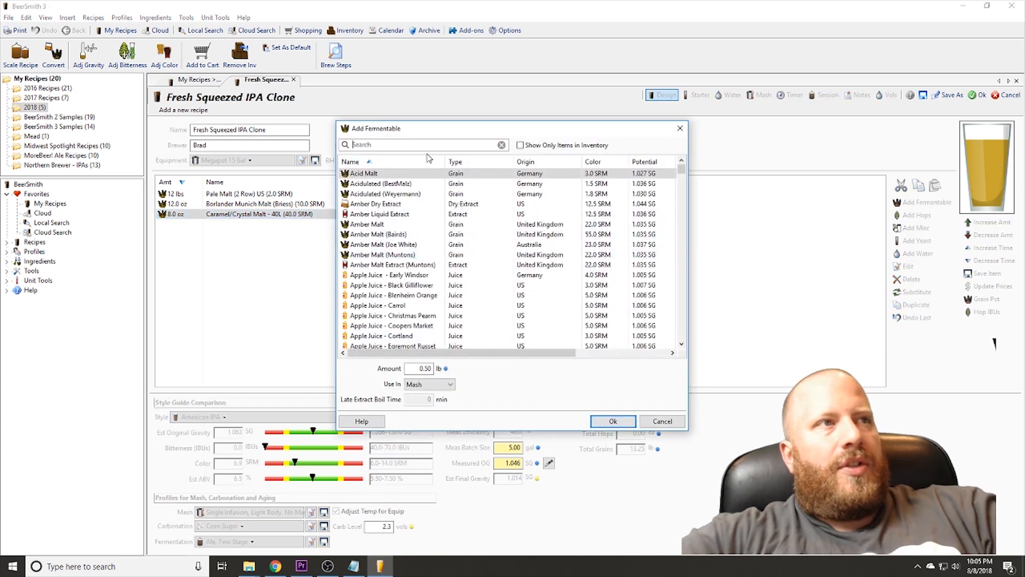
text(cyst)
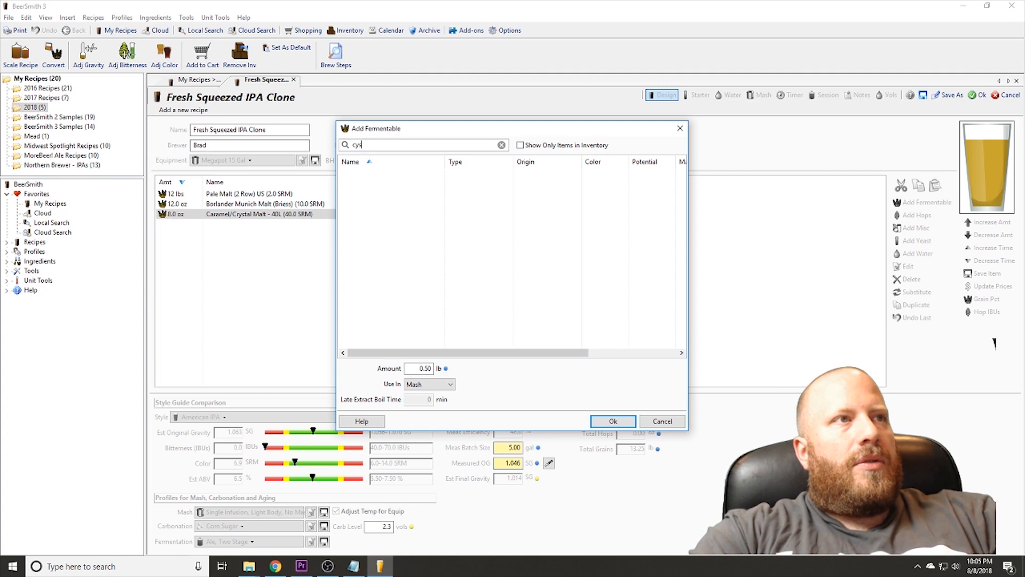
key(BackSpace)
key(BackSpace)
text(rystal)
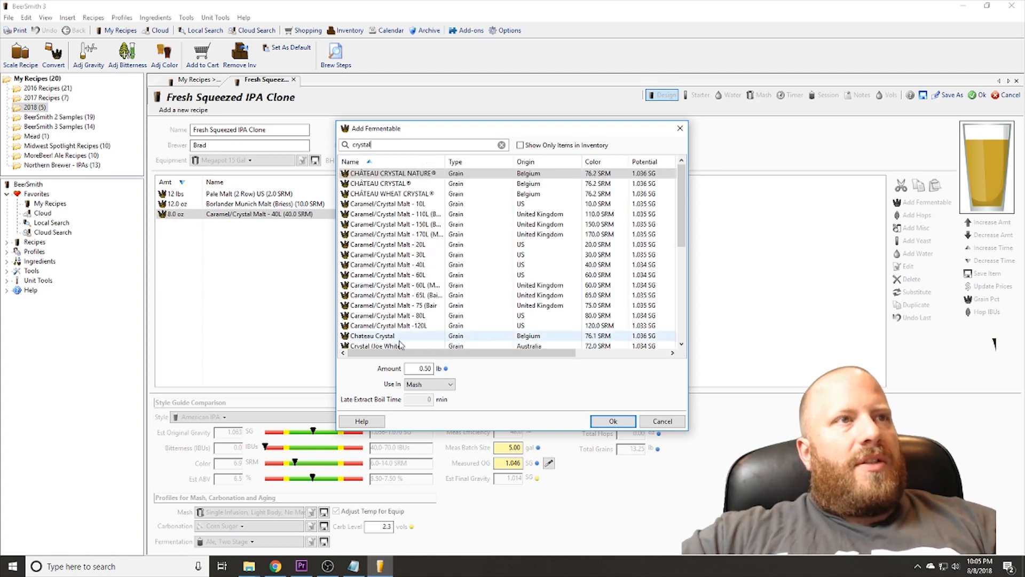
click(409, 315)
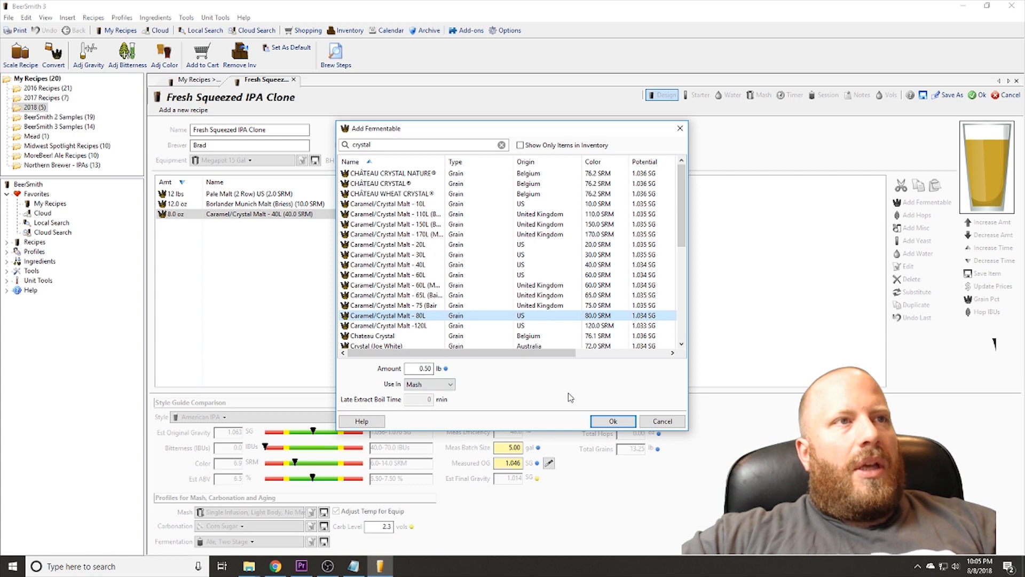
click(613, 421)
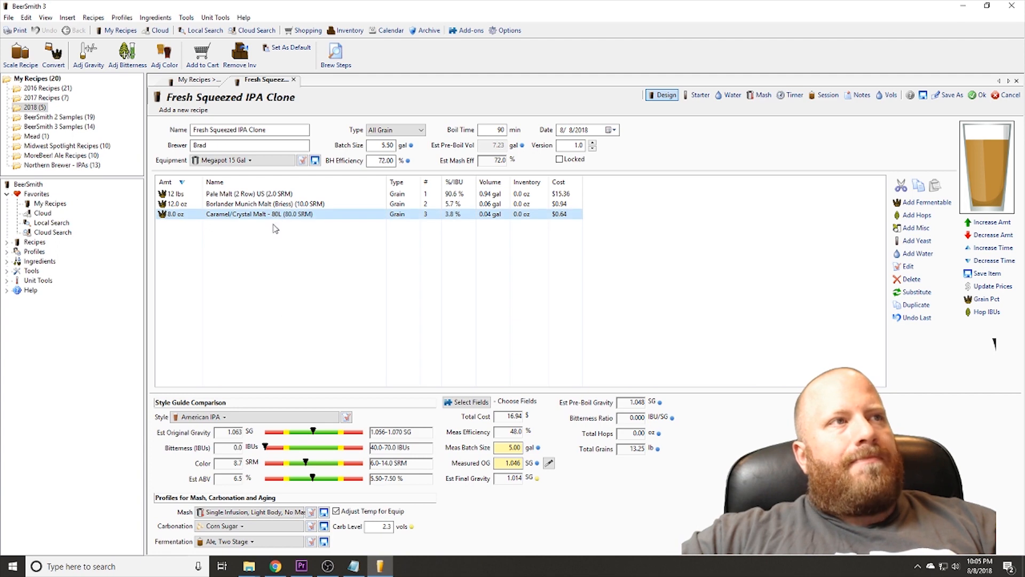
Increase the amount of Borlander Munich Malt (Briess) back to 1 lb.
click(232, 206)
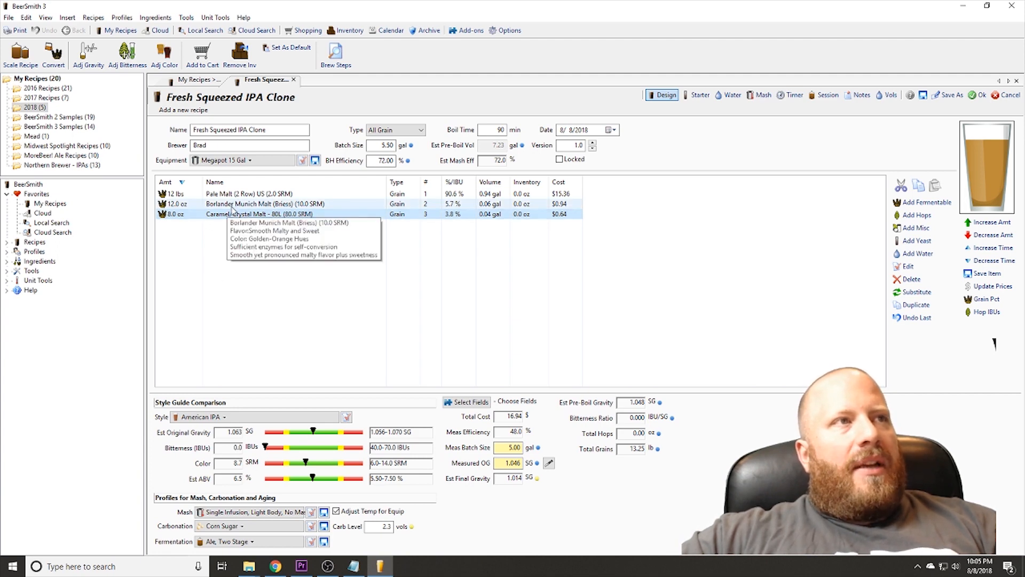
click(968, 223)
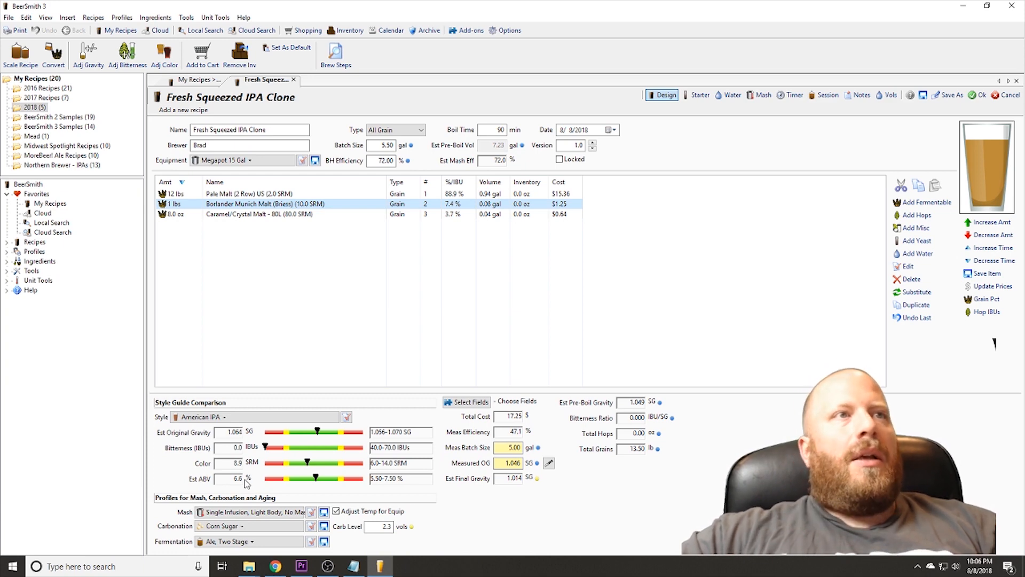
Substitute the Caramel/Crystal Malt - 80L with 0.50 lb of Caramel/Crystal Malt - 120L for use in the mash.
click(239, 216)
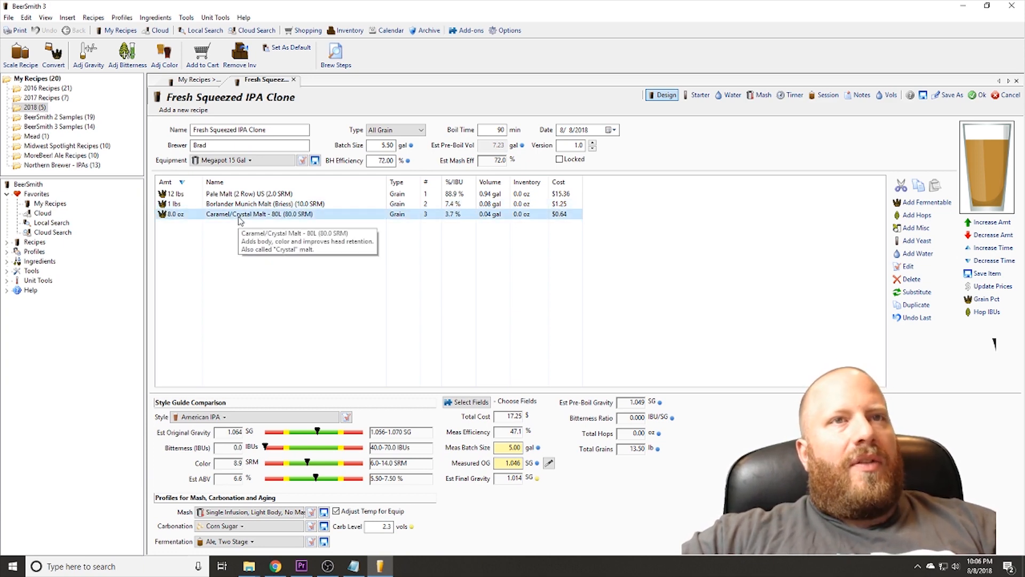
click(917, 291)
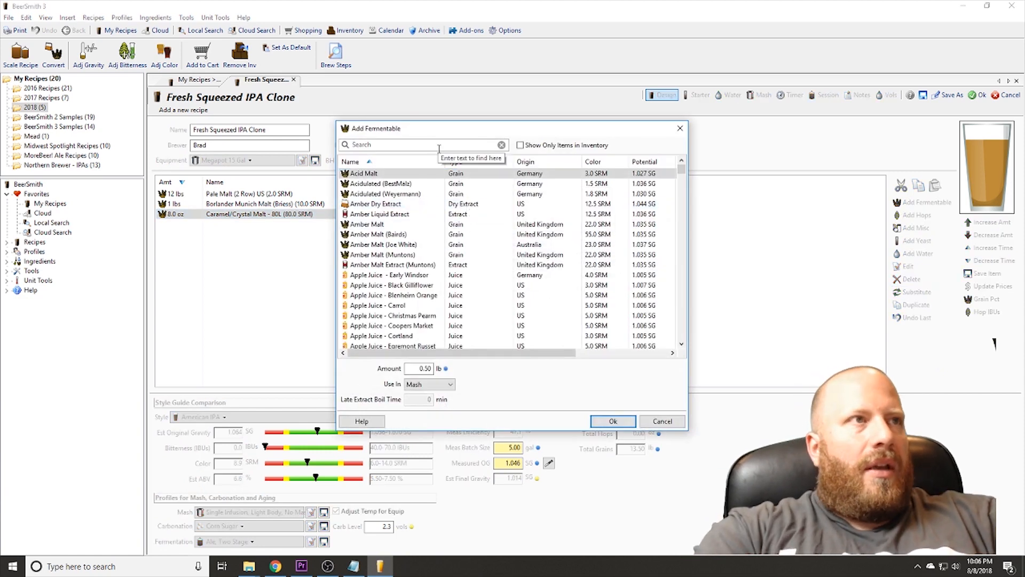
text(crystal)
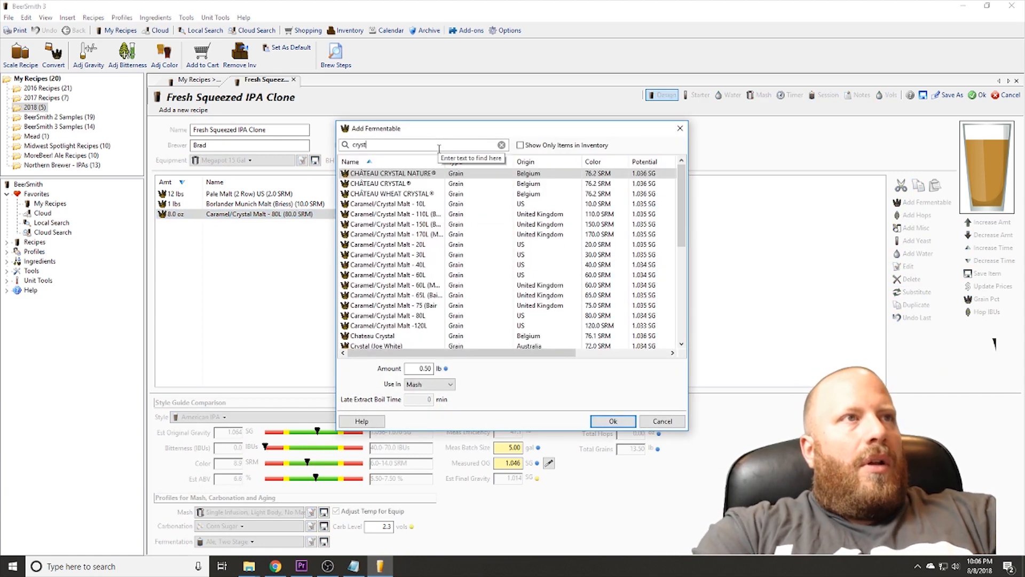
click(426, 326)
click(613, 421)
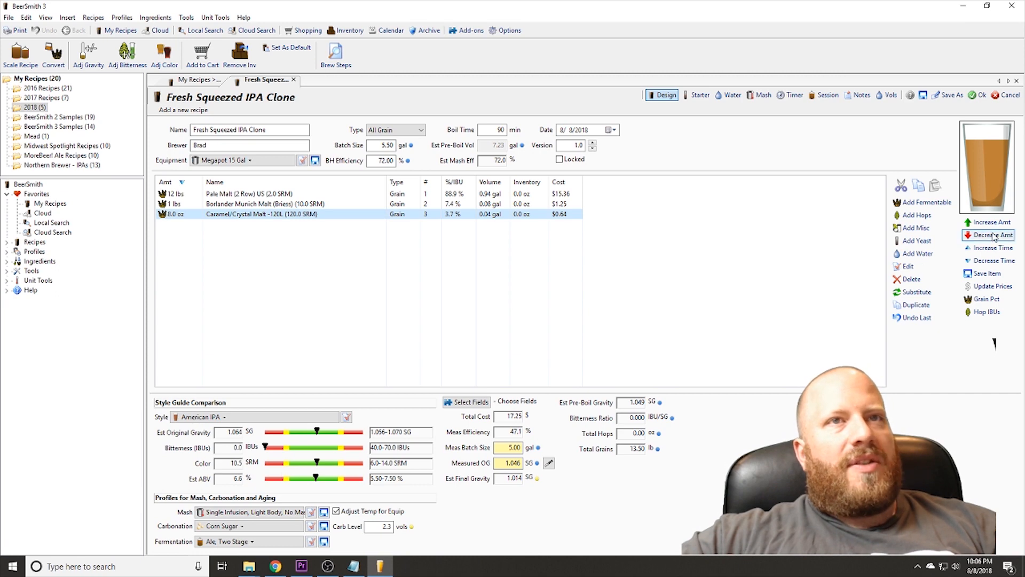
Reduce the Caramel/Crystal Malt - 120L to 4.0 oz and increase the Borlander Munich Malt to 1 lb 12 oz.
click(976, 240)
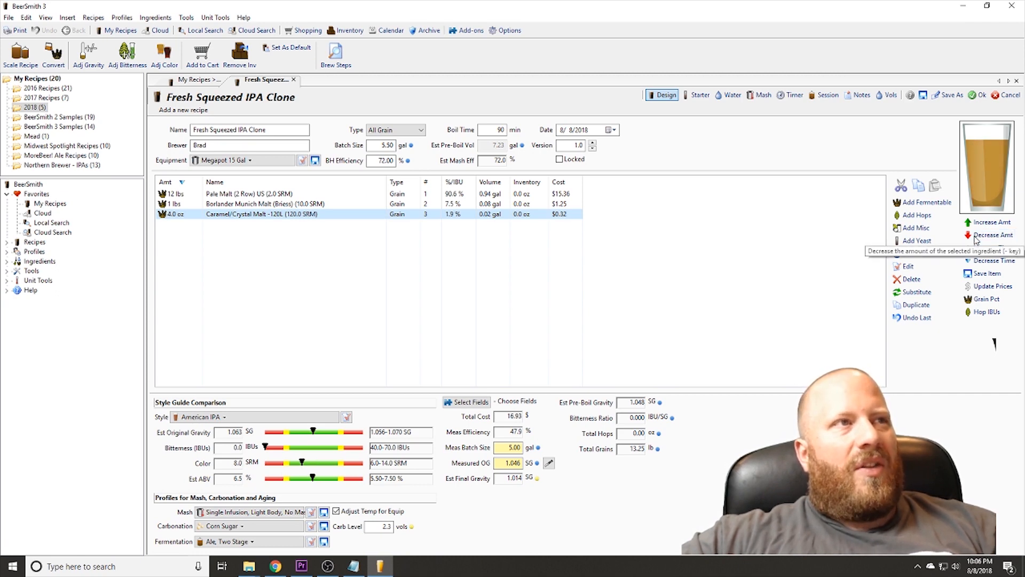
click(249, 205)
click(971, 224)
click(971, 223)
click(971, 225)
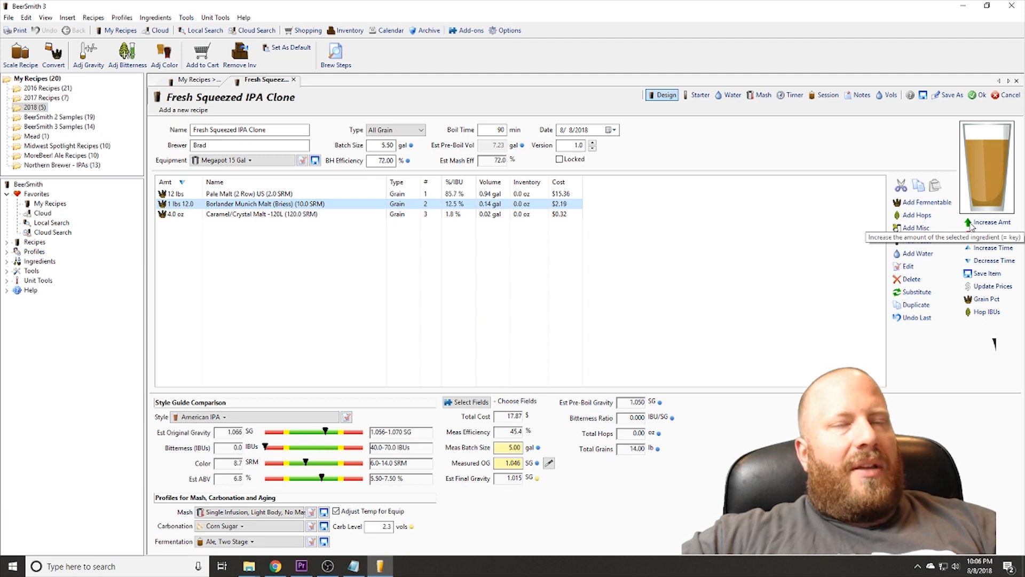
Bring the Borlander Munich Malt back to 1 lb and the Caramel/Crystal Malt - 120L back to 8.0 oz.
click(970, 235)
click(970, 235)
click(970, 235)
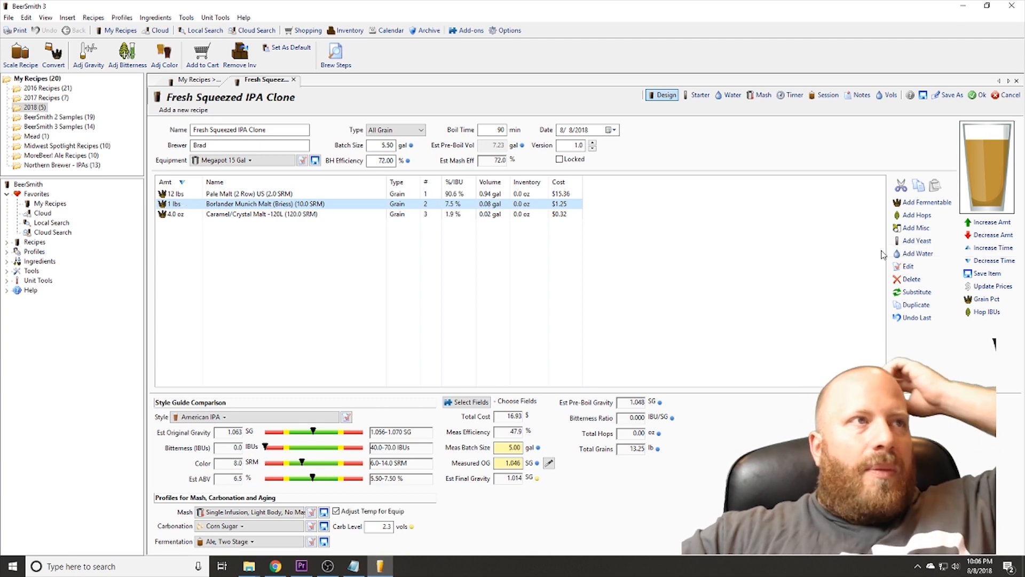
click(302, 216)
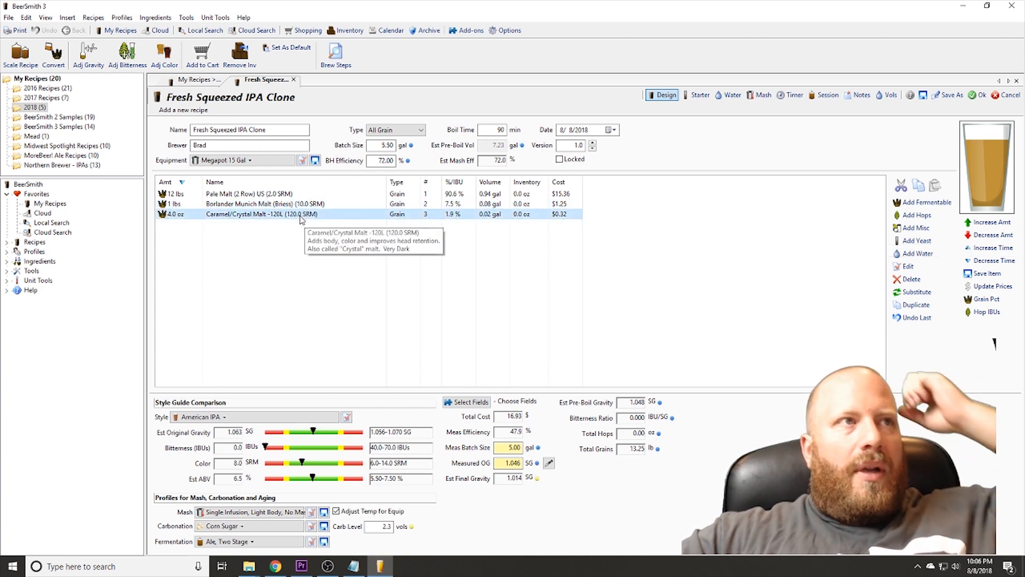
click(977, 222)
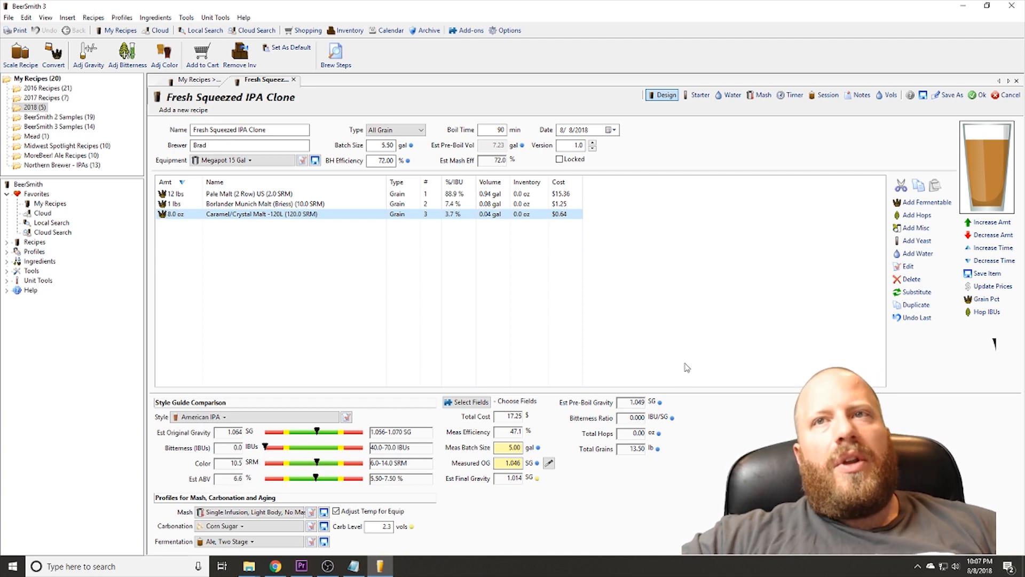
Add 1.00 oz of Nugget pellet hops to the recipe as a 90-minute boil addition.
click(918, 215)
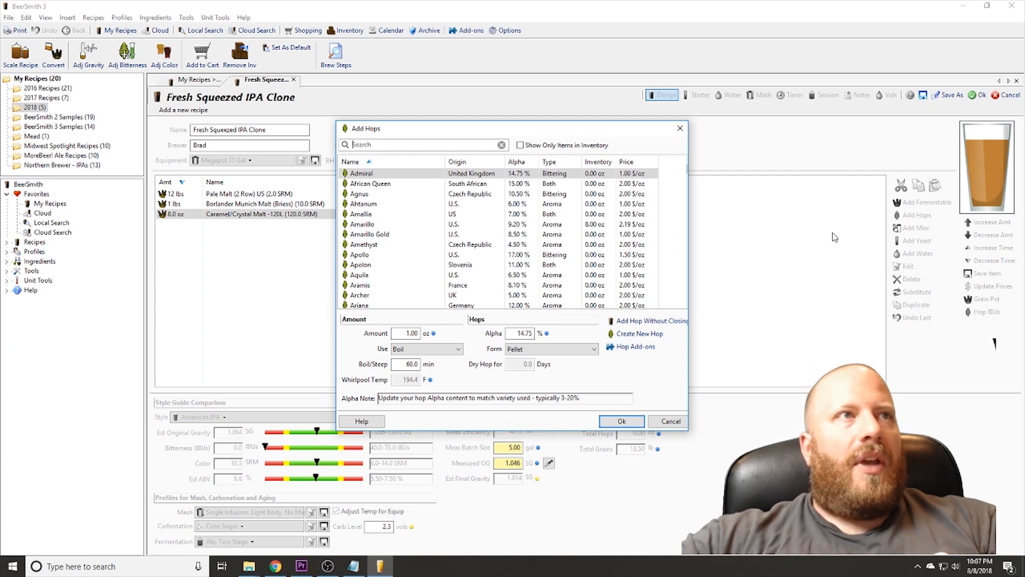
text(nugg)
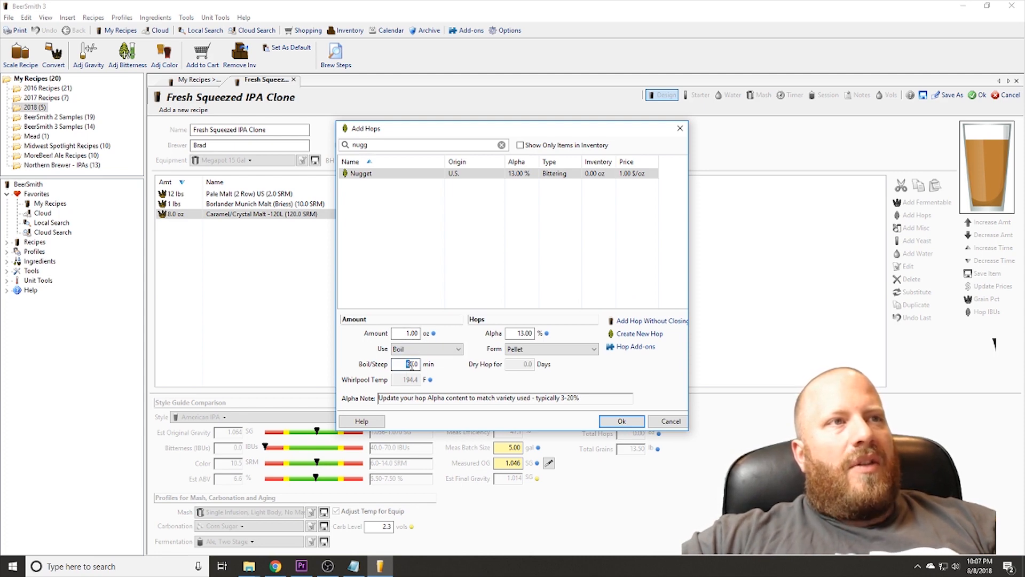
drag(402, 365, 456, 367)
text(90)
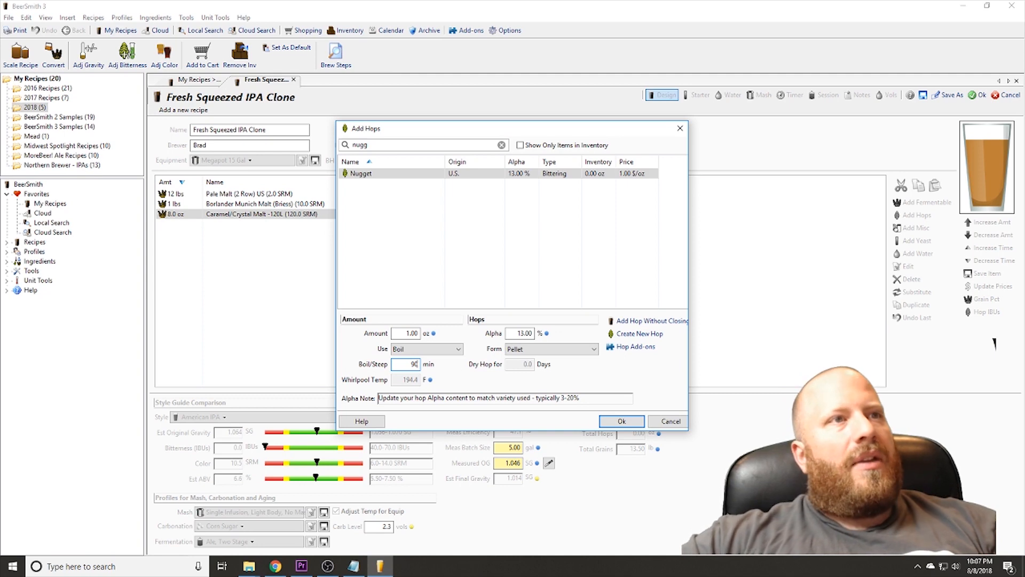
click(613, 423)
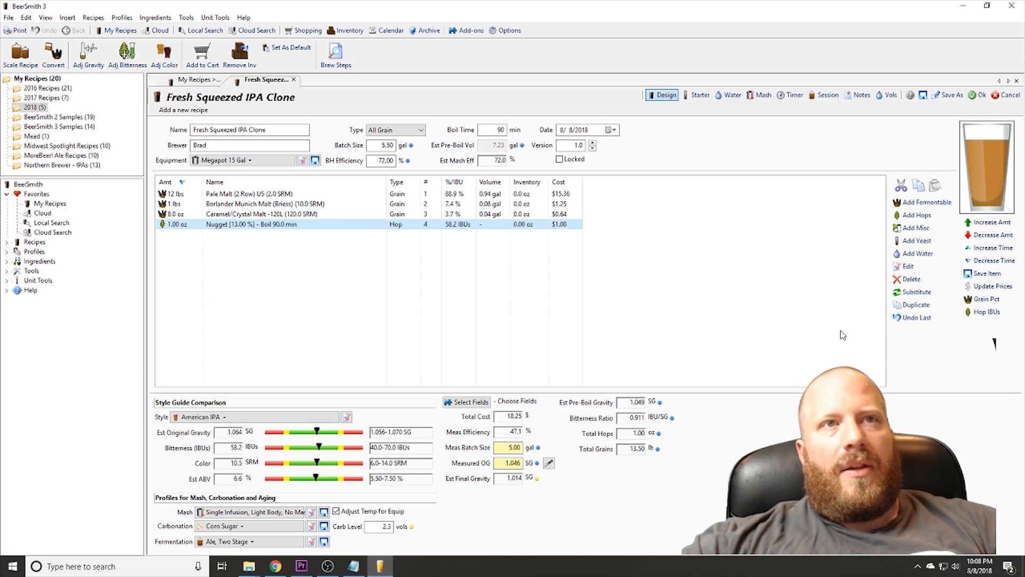
Switch to the Deschutes Brewery page and highlight the description's phrase "heavy helping of citra and mosaic hops", and return to BeerSmith.
click(286, 567)
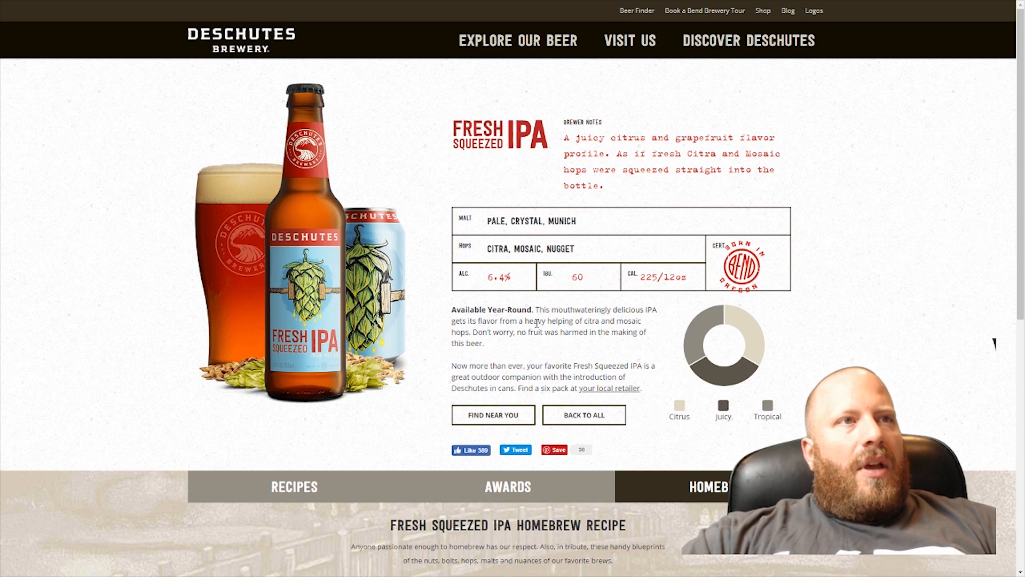
drag(525, 321, 471, 334)
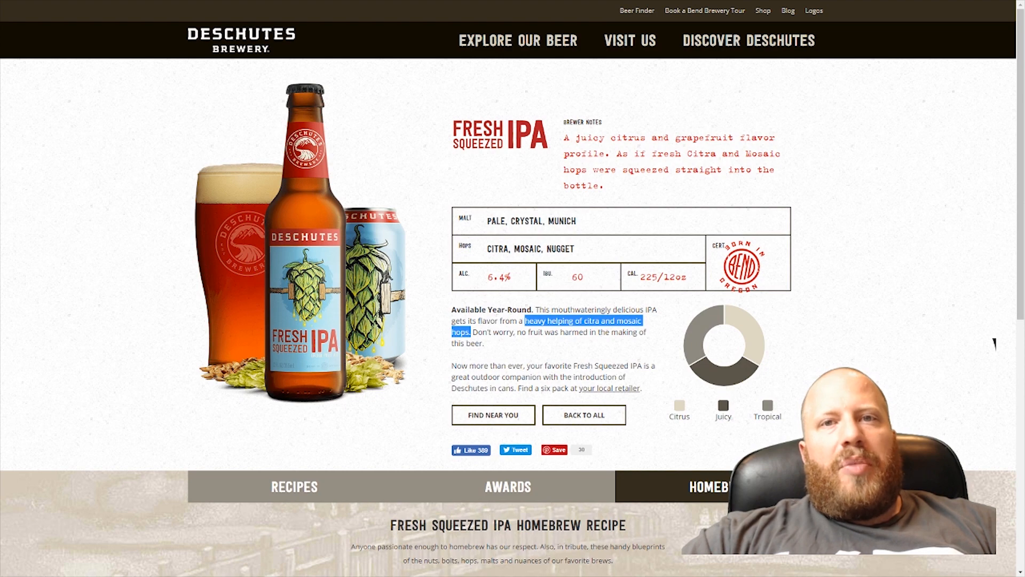
key(alt+Tab)
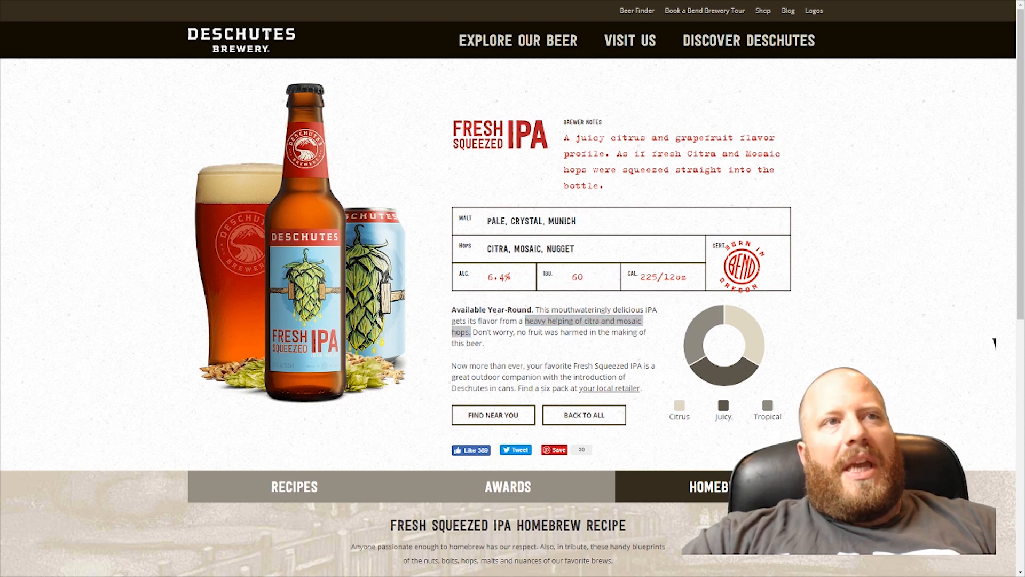
Add 1.00 oz of U.S. Citra pellet hops to the recipe as a 10-minute boil addition.
click(916, 216)
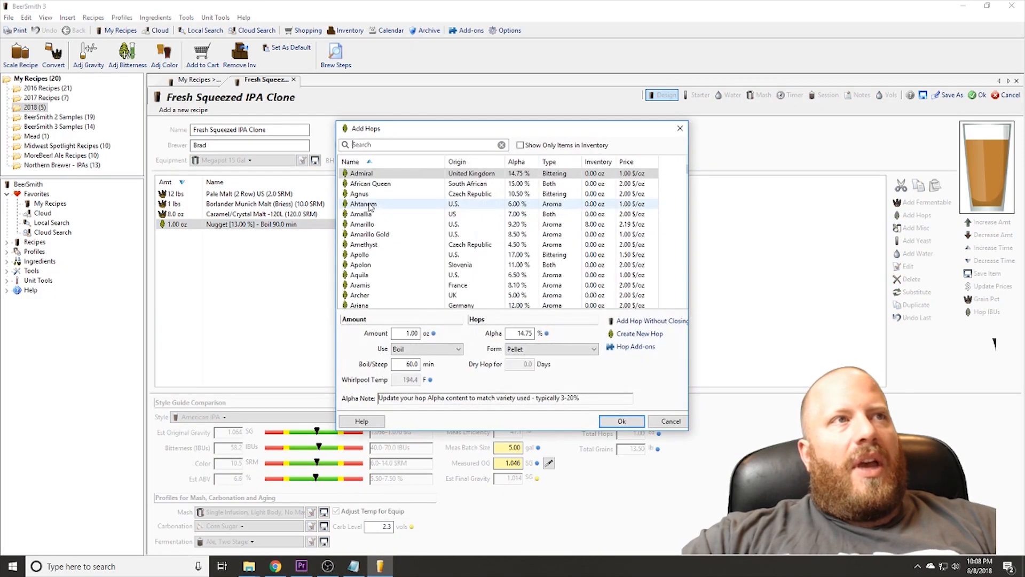
text(citra)
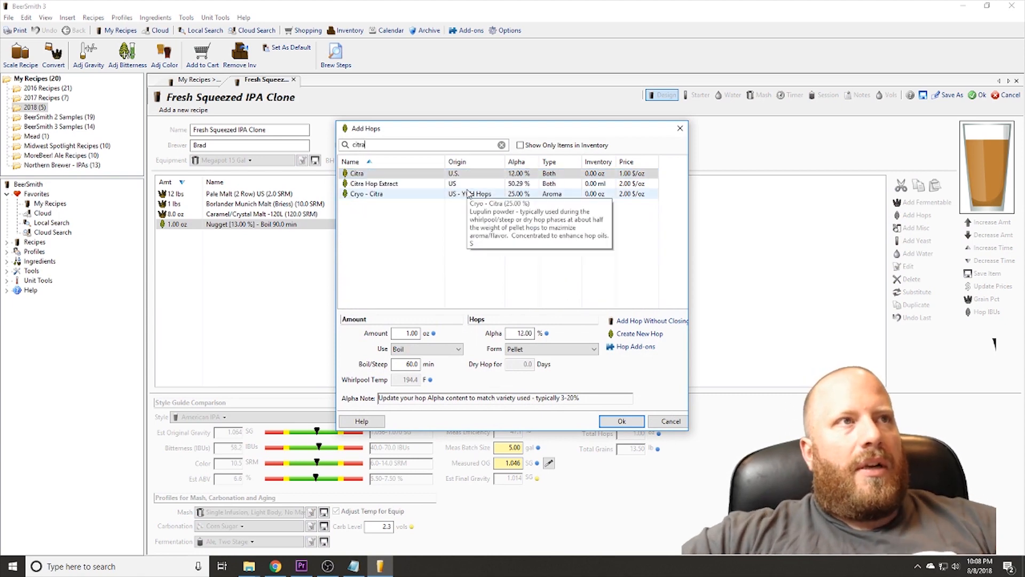
click(406, 364)
double_click(406, 364)
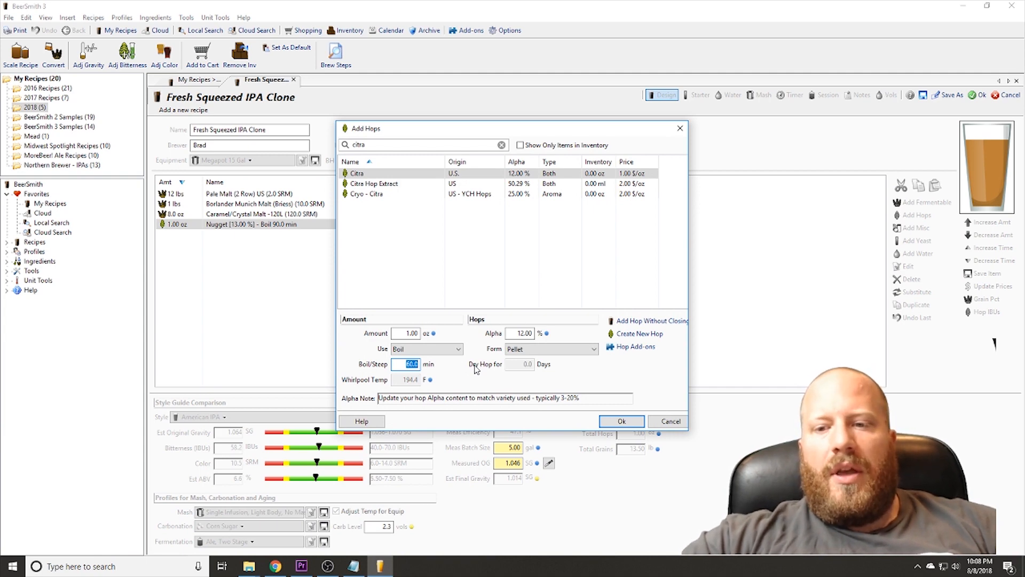
text(10)
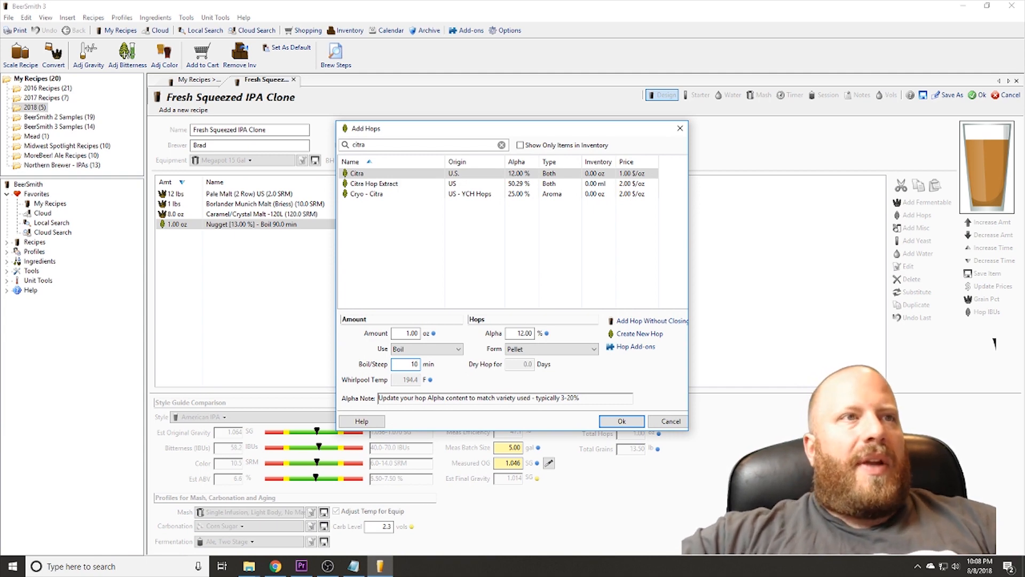
click(622, 421)
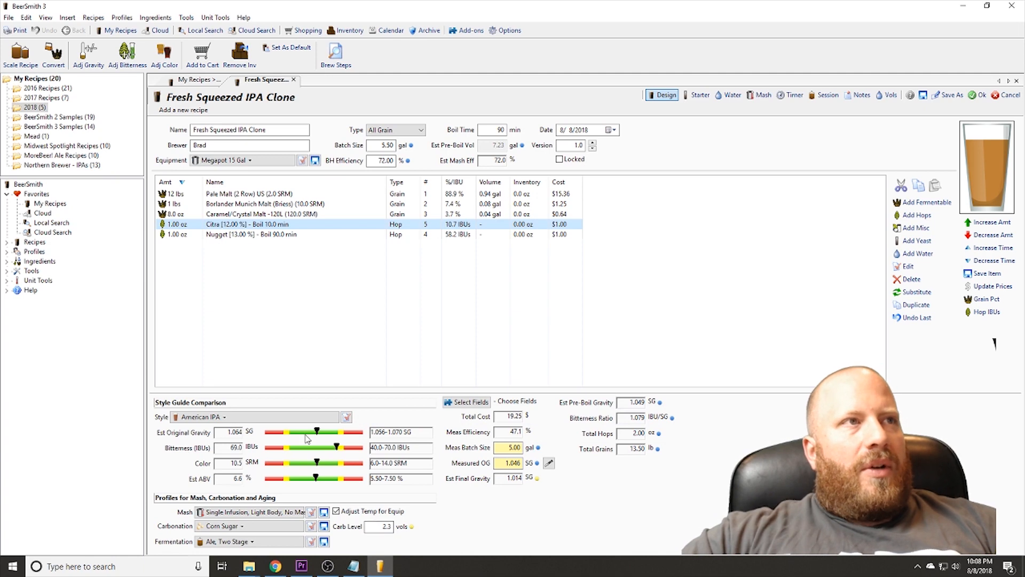
Add 1.00 oz of Mosaic (HBC 369) pellet hops to the recipe as a 5-minute boil addition.
click(932, 218)
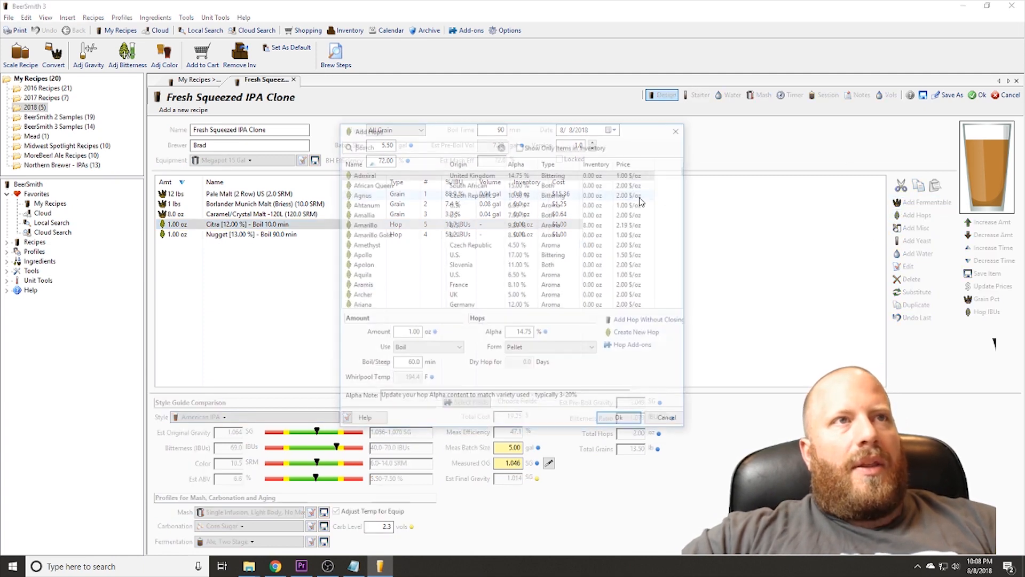
text(mosaic)
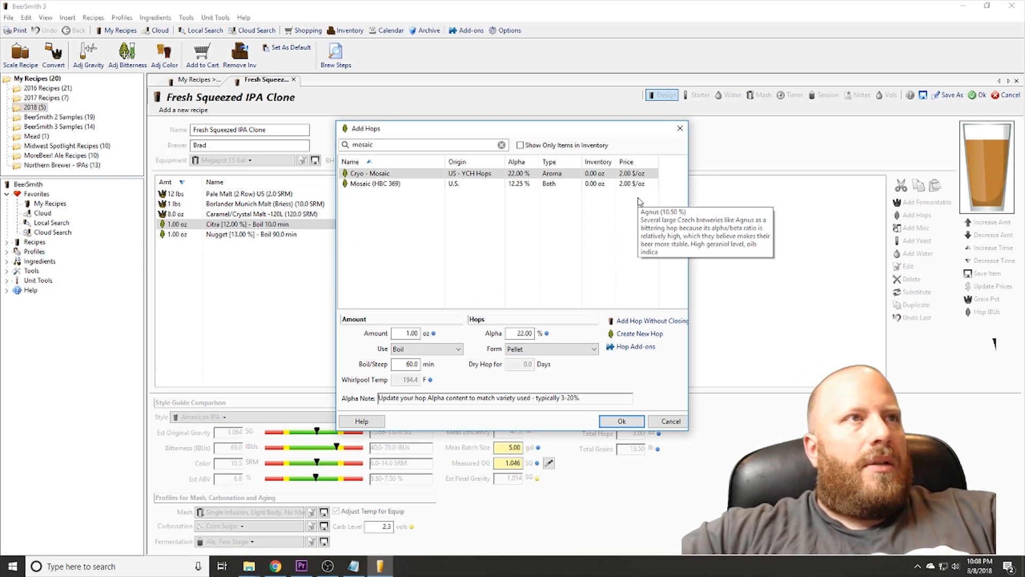
click(400, 183)
double_click(408, 364)
text(5)
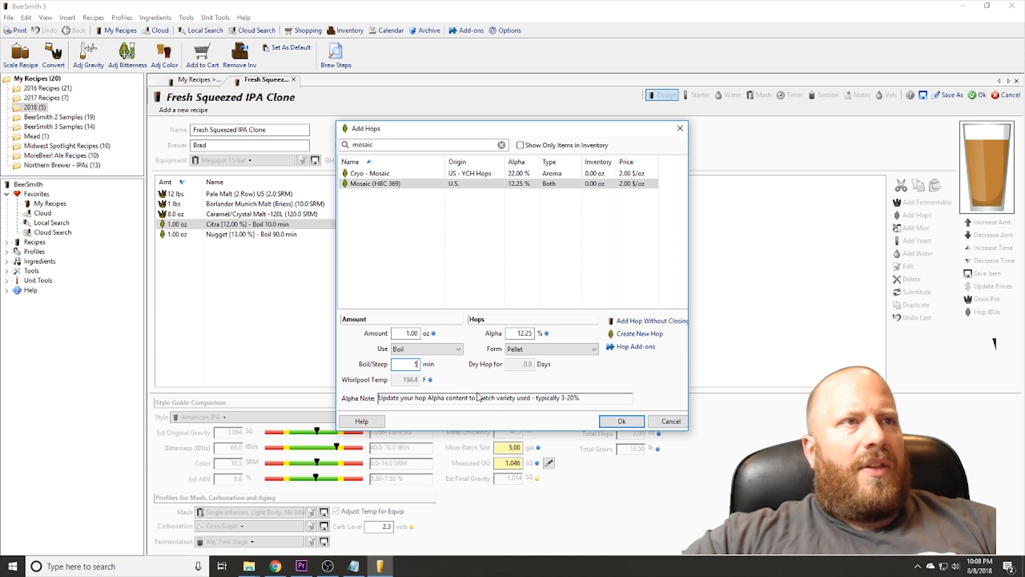
click(624, 422)
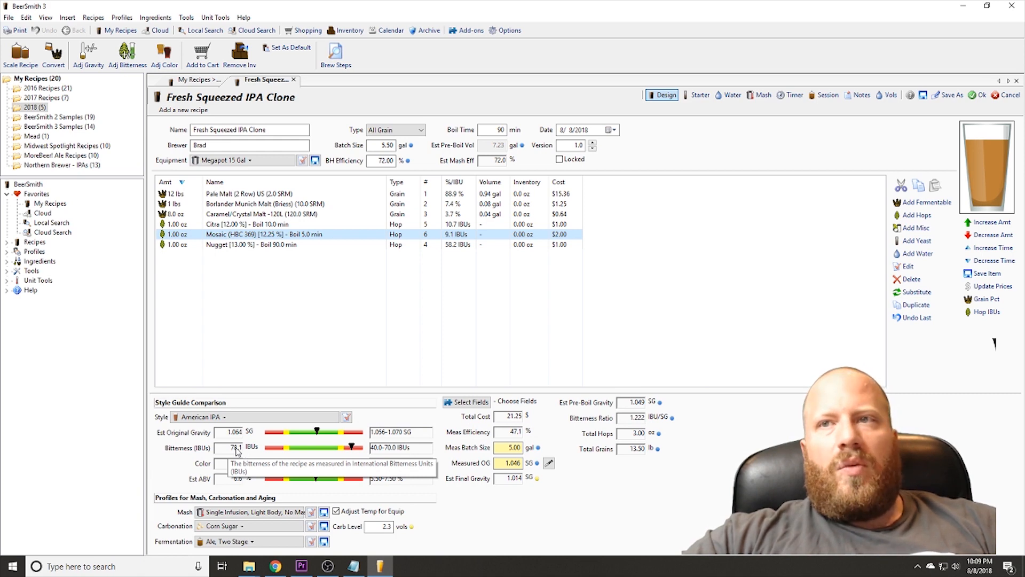
Check the beer's details on the Deschutes Brewery page, return to BeerSmith and set the Nugget hop's boil time to 60 minutes.
click(275, 566)
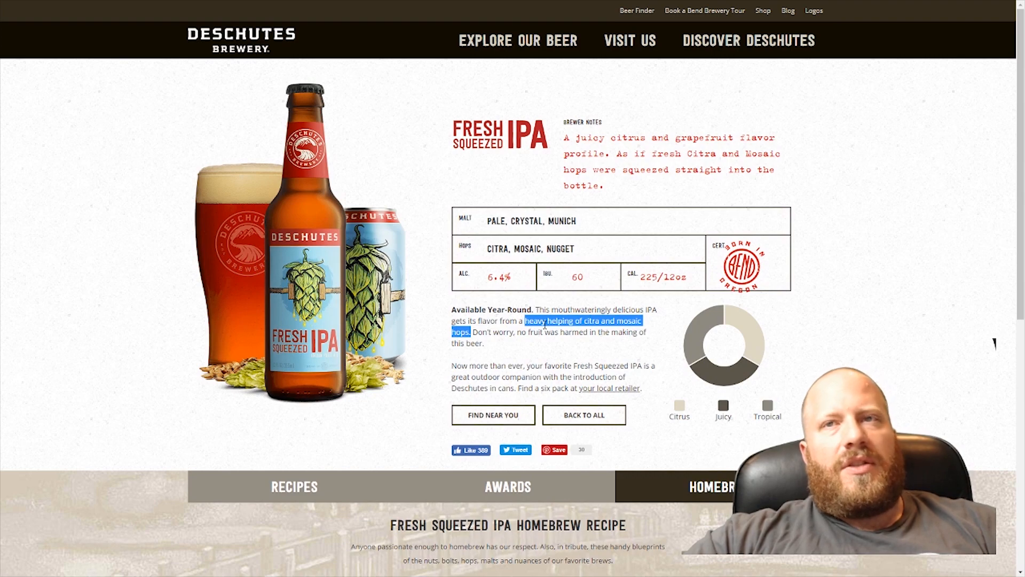
key(alt+Tab)
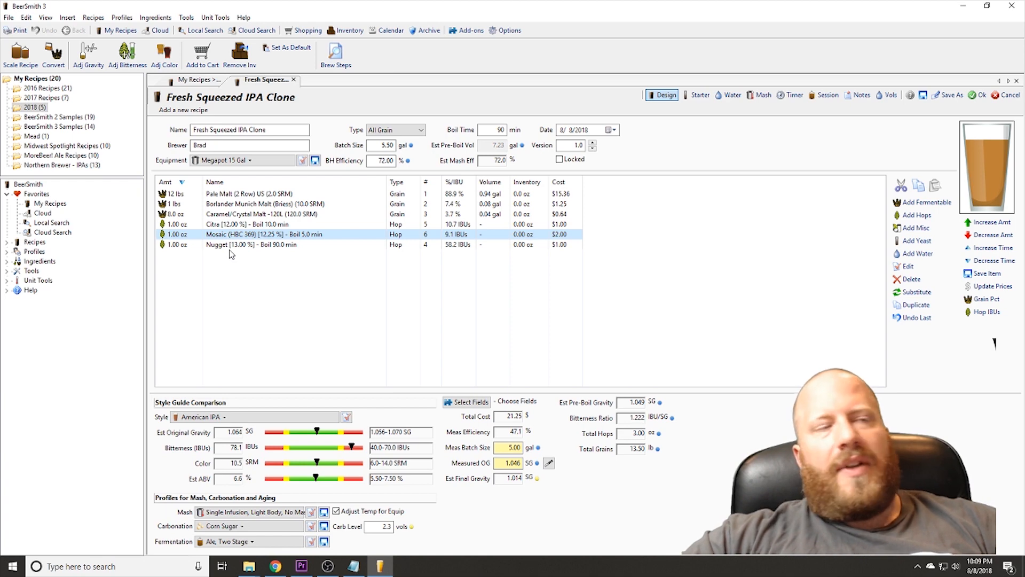
mouse_move(230, 246)
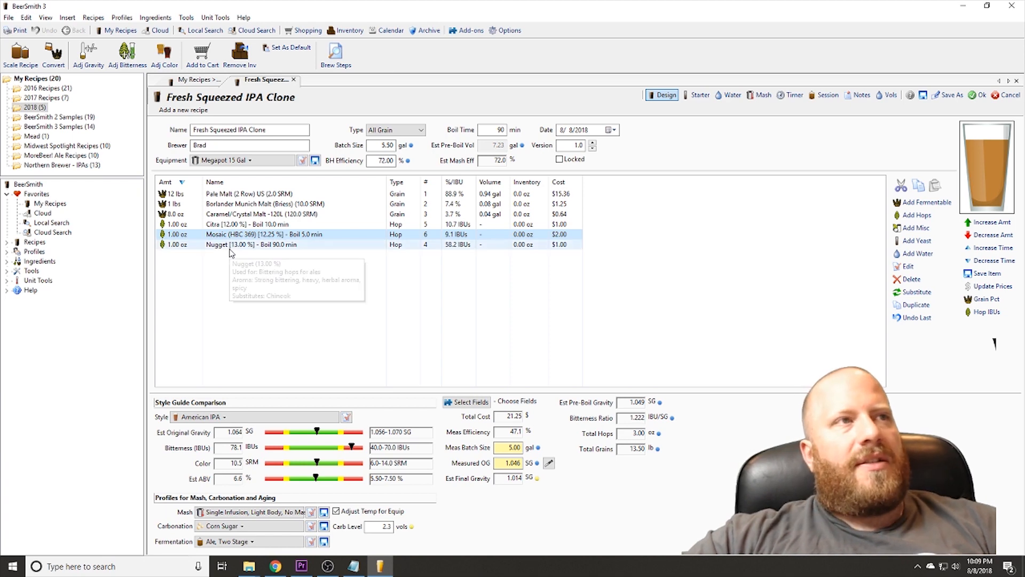
double_click(276, 245)
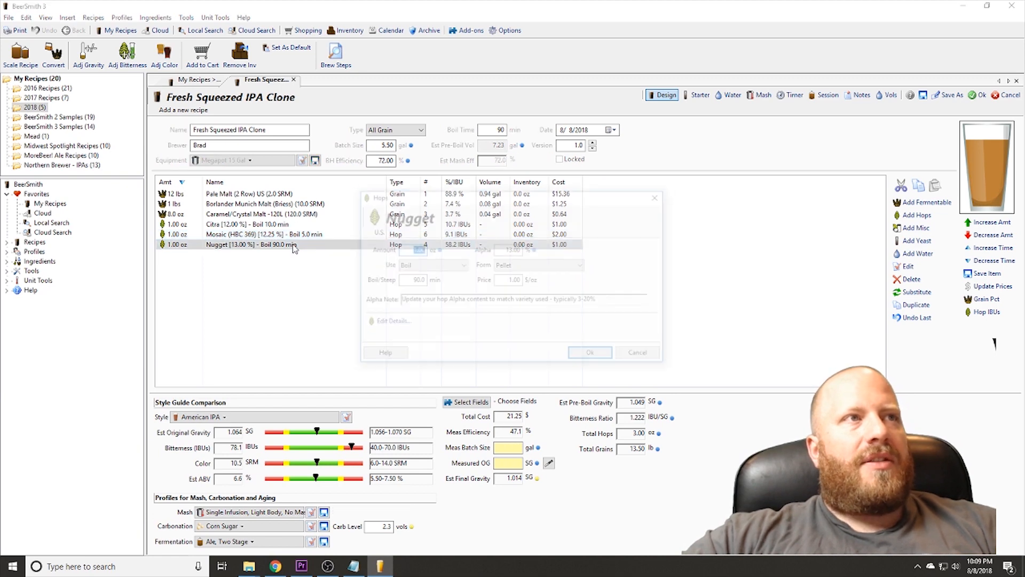
key(Tab)
key(Tab)
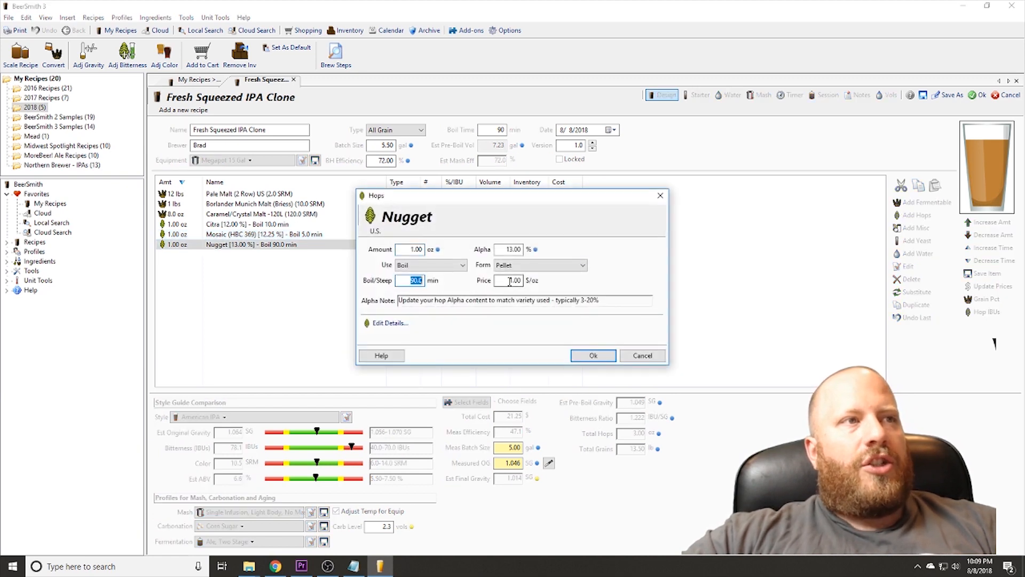
text(60)
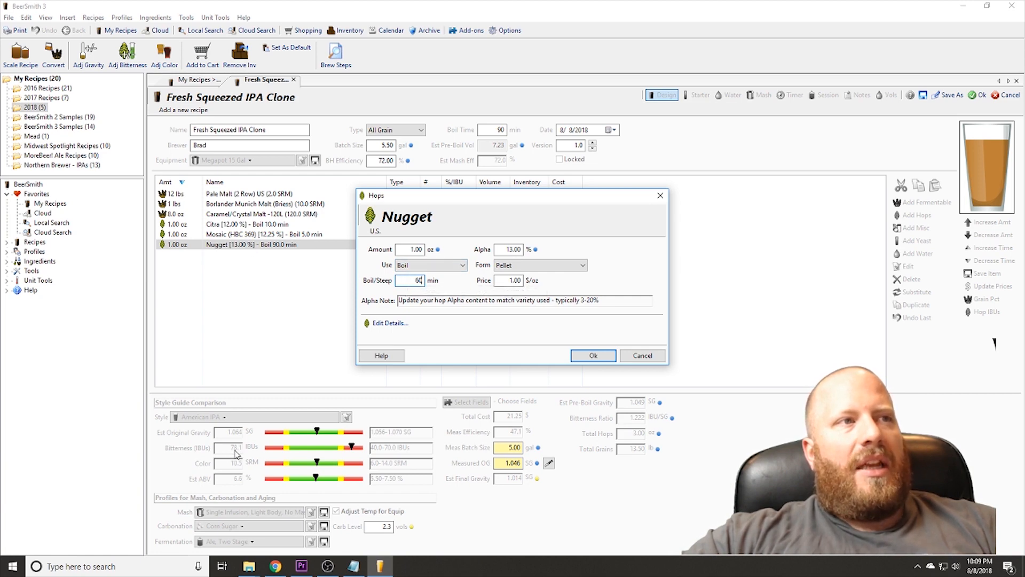
click(586, 358)
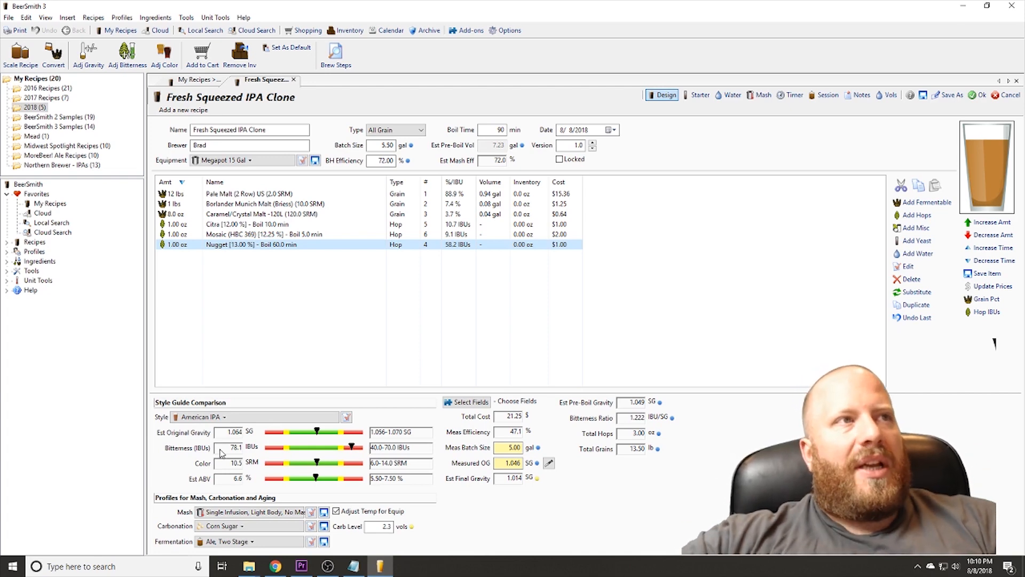
Change the Citra hop addition's use from Boil to Dry Hop.
double_click(251, 225)
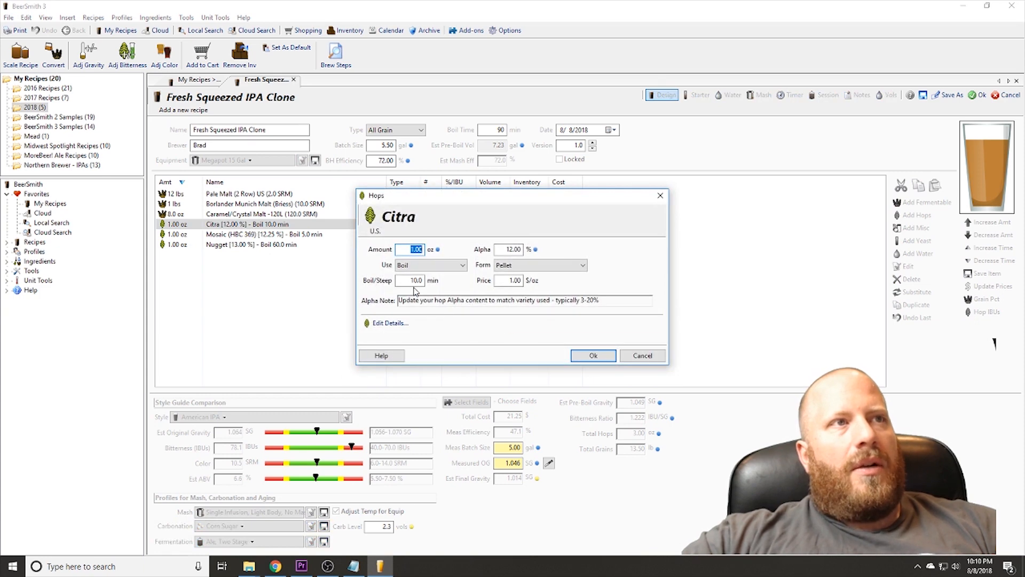
click(430, 265)
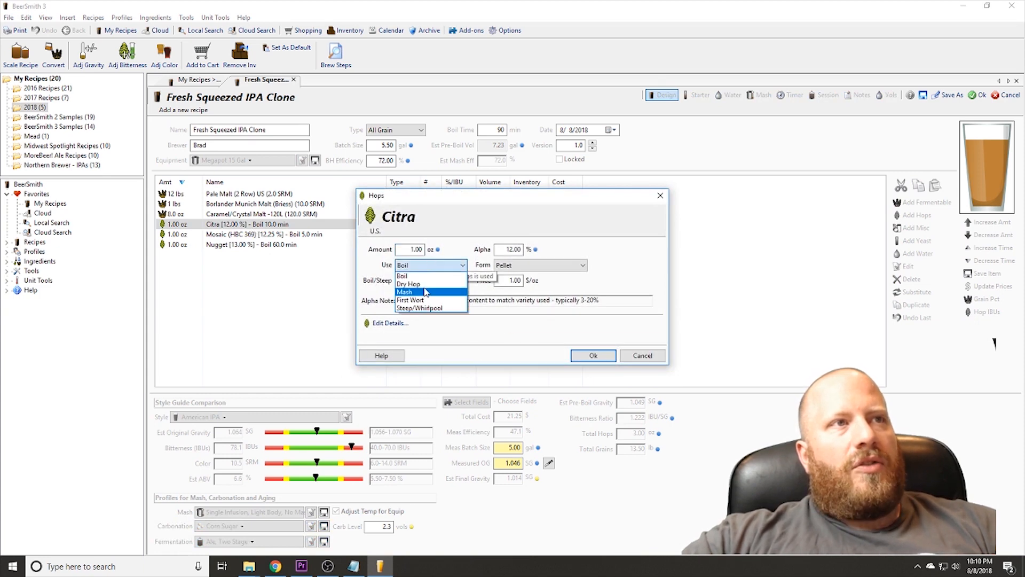
click(409, 284)
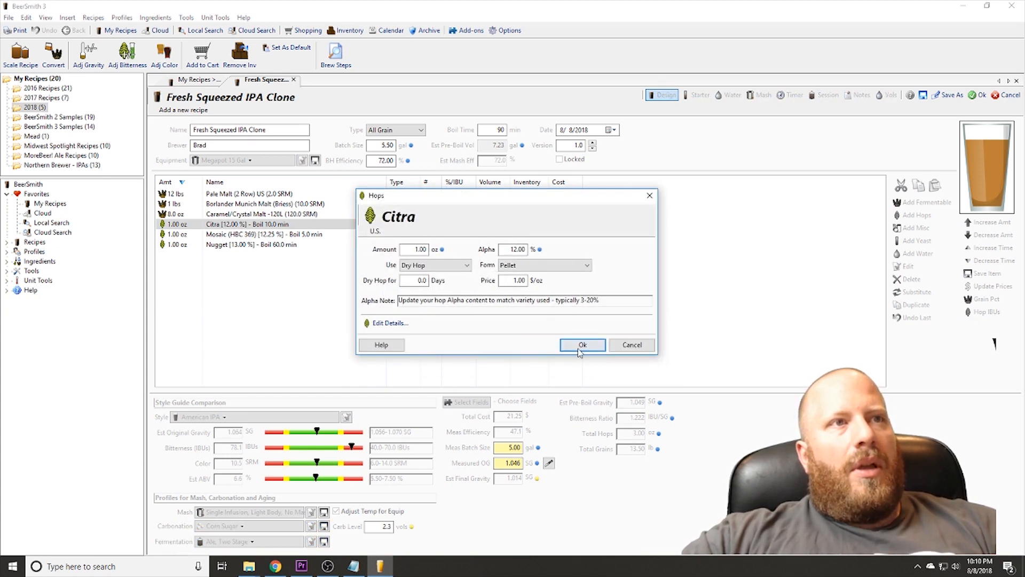
click(582, 345)
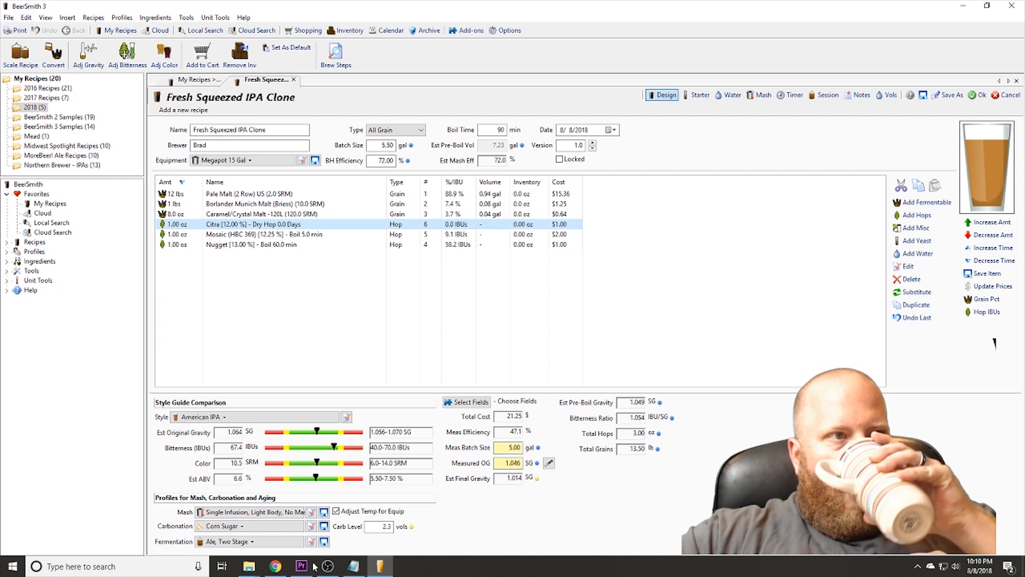
Consult the Deschutes Brewery page, return to BeerSmith and set the Mosaic (HBC 369) boil time to 1 minute, keeping its use as Boil.
click(275, 566)
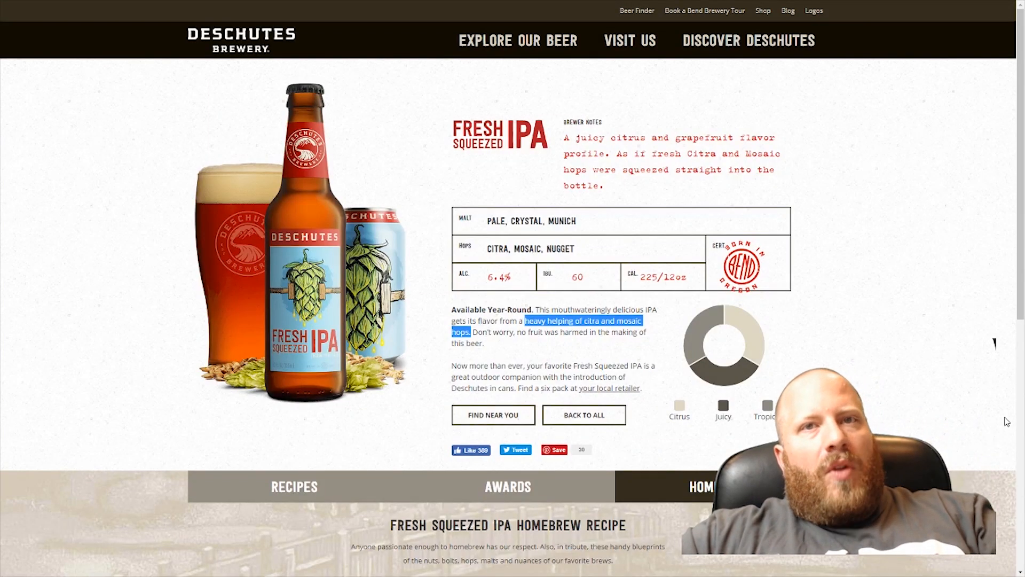
key(alt+Tab)
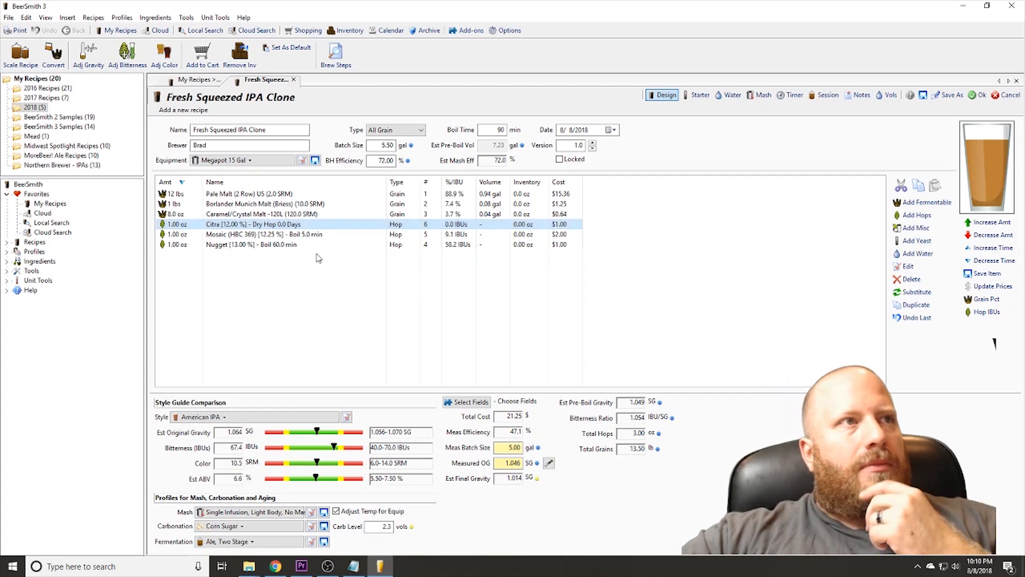
mouse_move(297, 238)
double_click(297, 239)
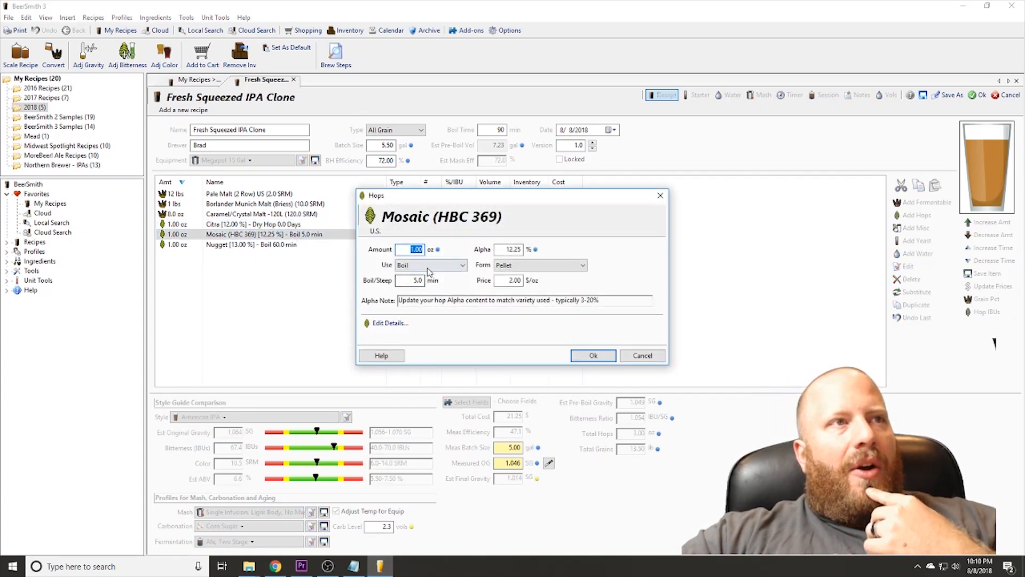
click(428, 265)
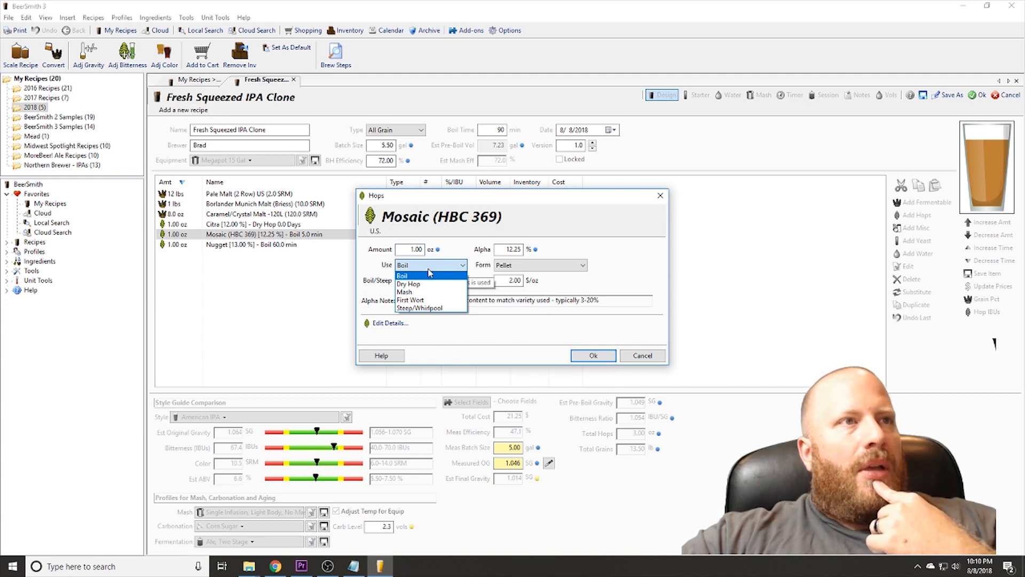
click(421, 308)
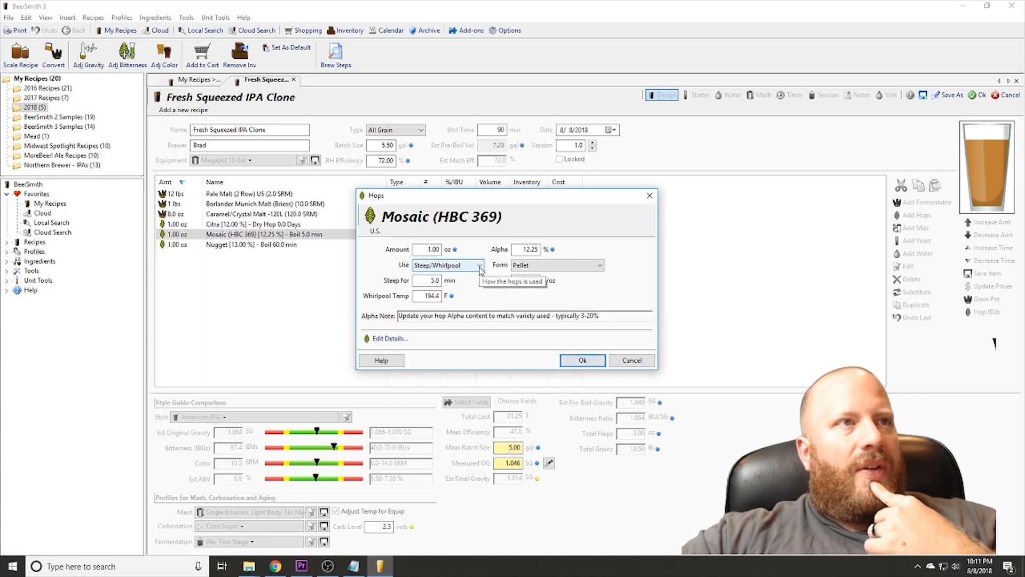
click(480, 271)
click(446, 275)
key(Tab)
text(1)
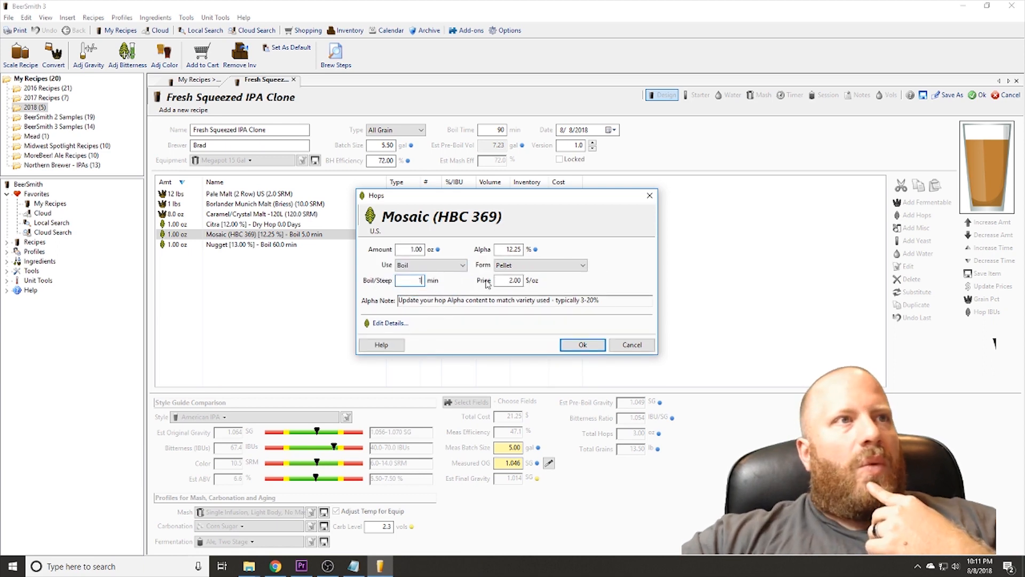
click(586, 346)
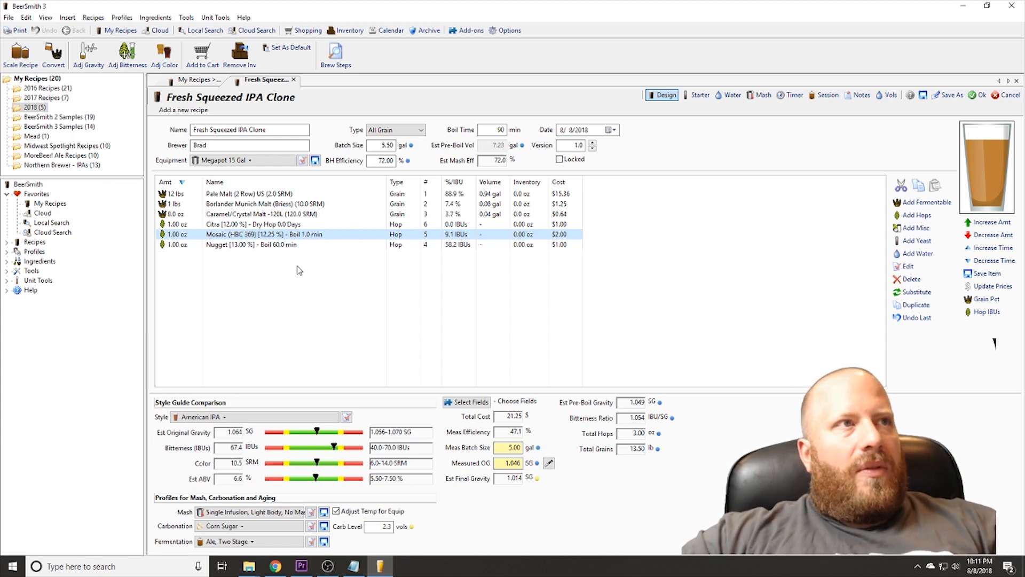
Increase the Citra dry hop amount to 2 oz.
double_click(270, 226)
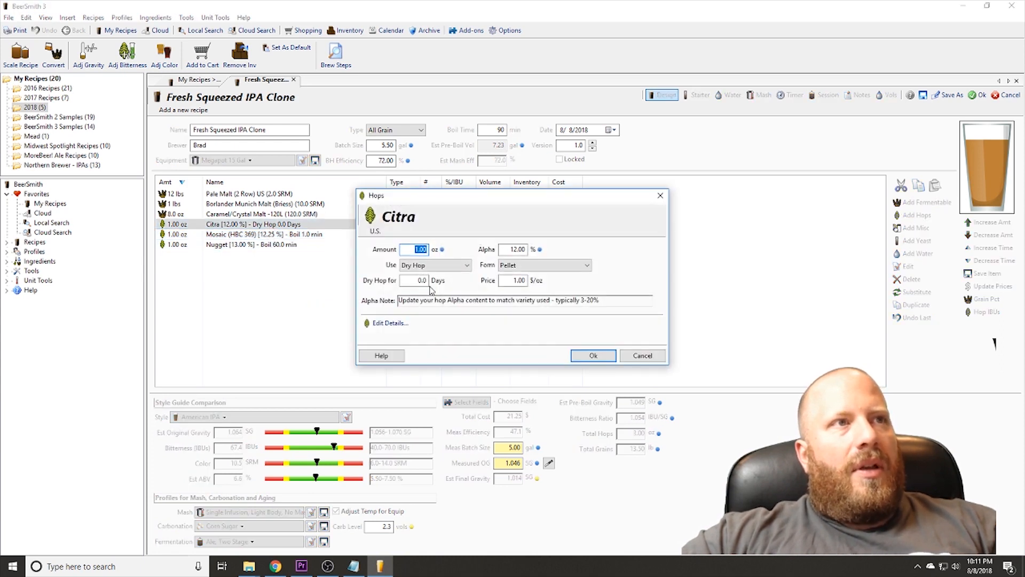
double_click(415, 249)
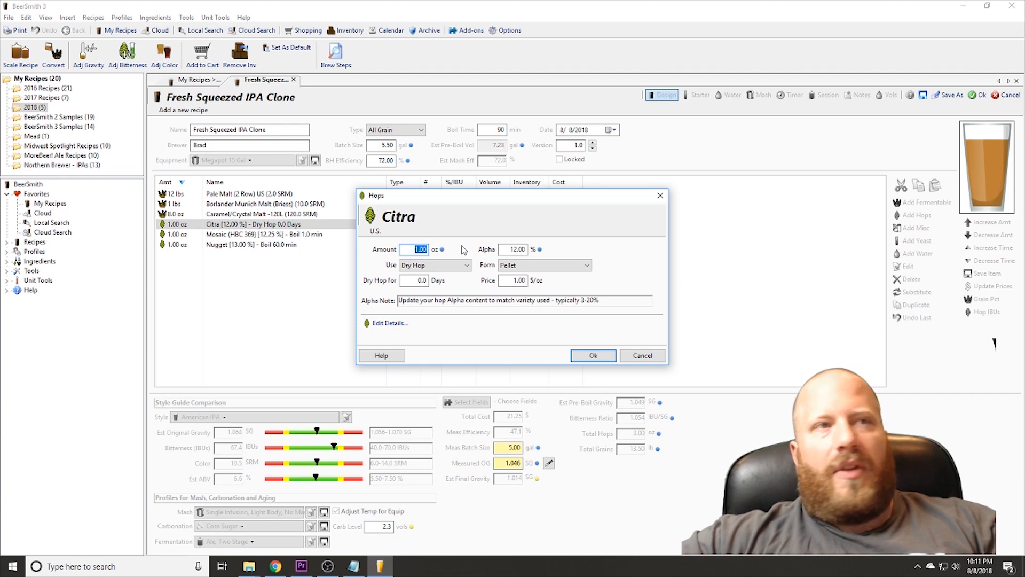
text(20)
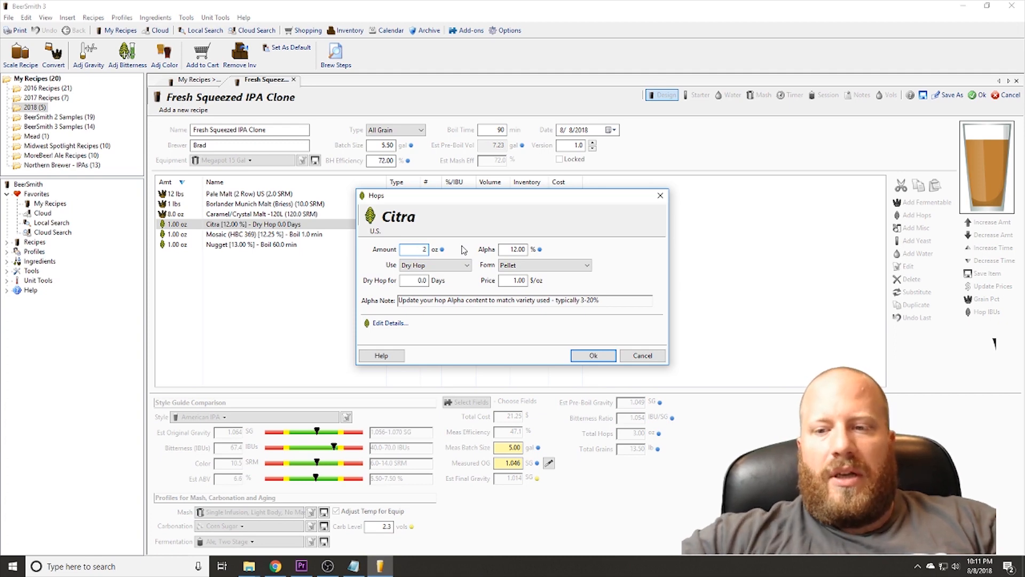
click(593, 356)
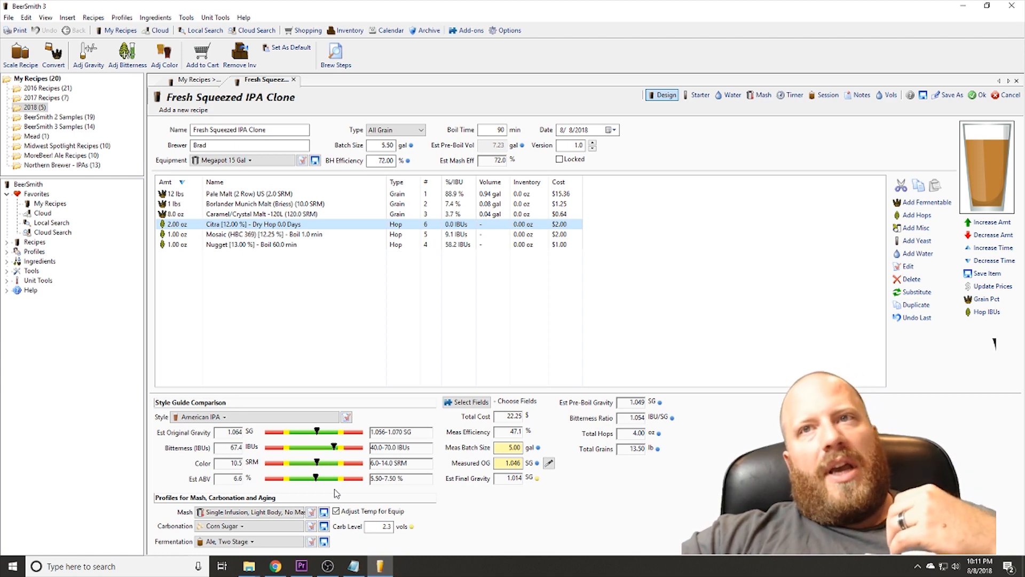
Increase the Mosaic (HBC 369) boil addition to 2 oz.
mouse_move(271, 246)
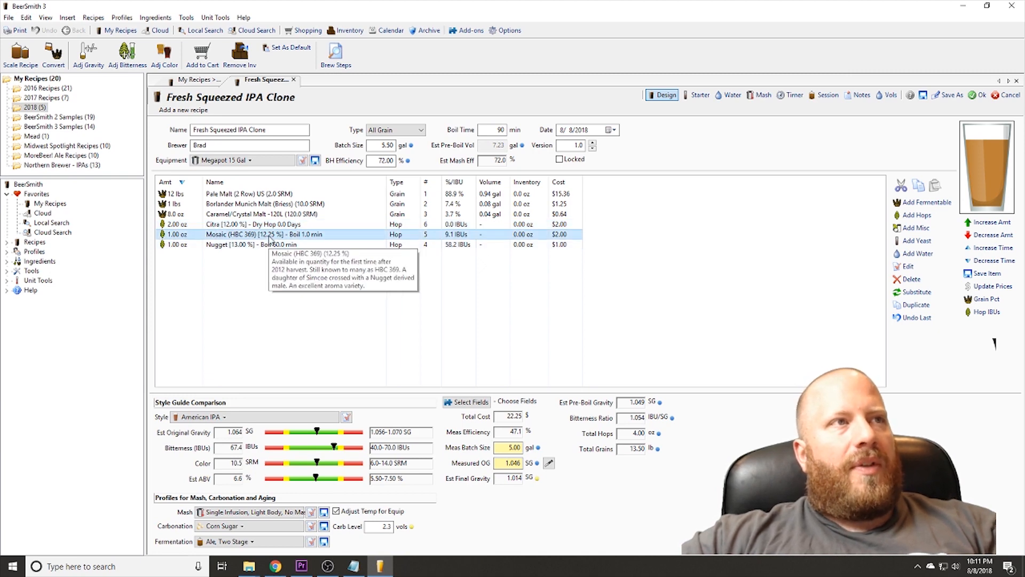
double_click(267, 235)
text(2)
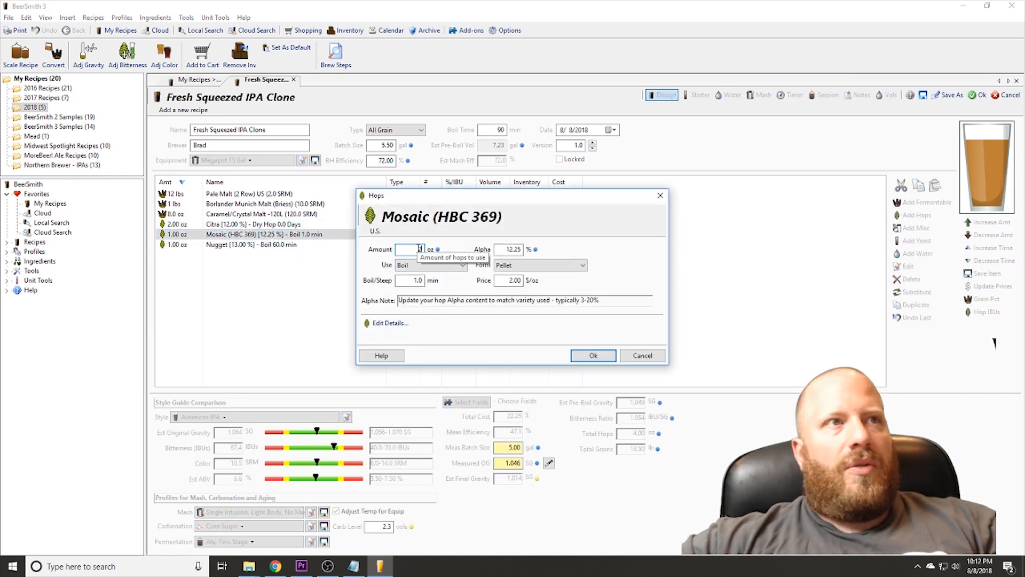
click(592, 355)
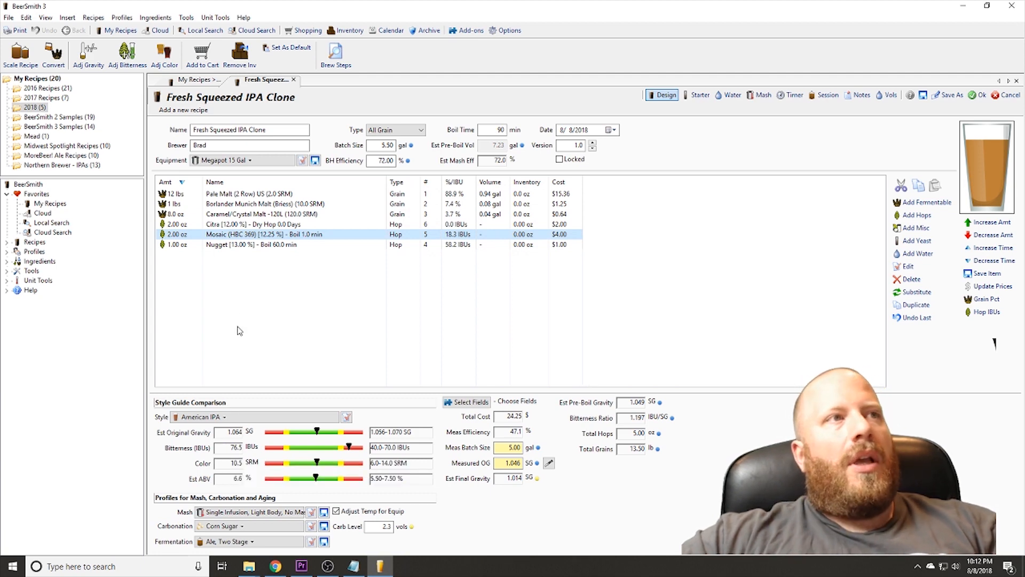
Reduce the 60-minute Nugget boil addition to 0.5 oz.
click(245, 247)
double_click(244, 244)
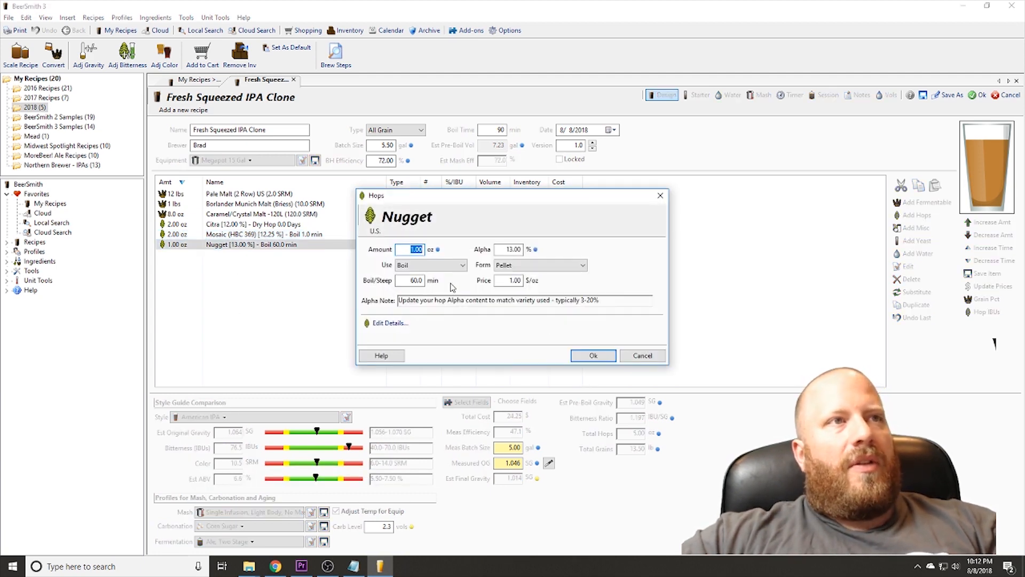
text(.5)
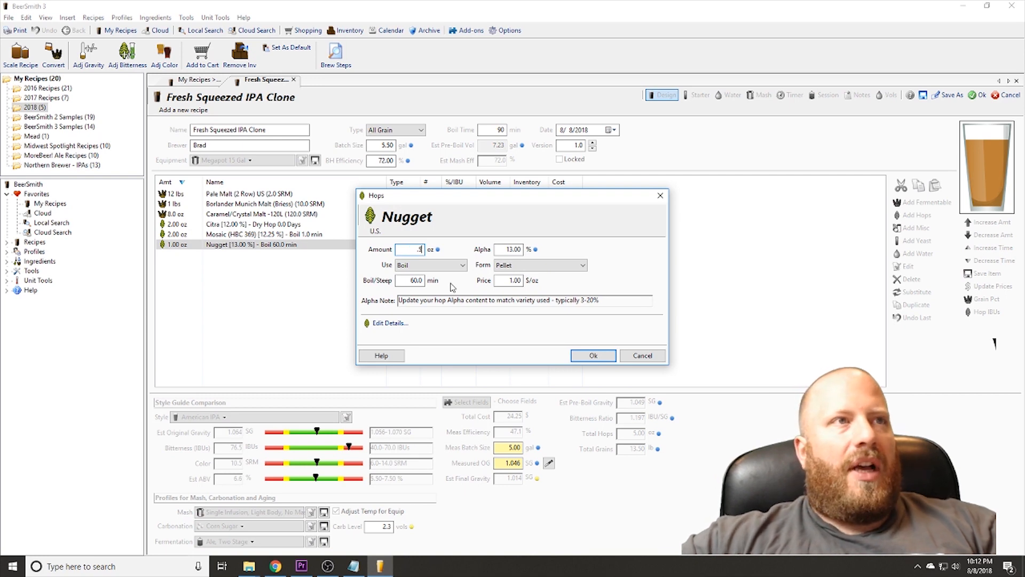
click(592, 356)
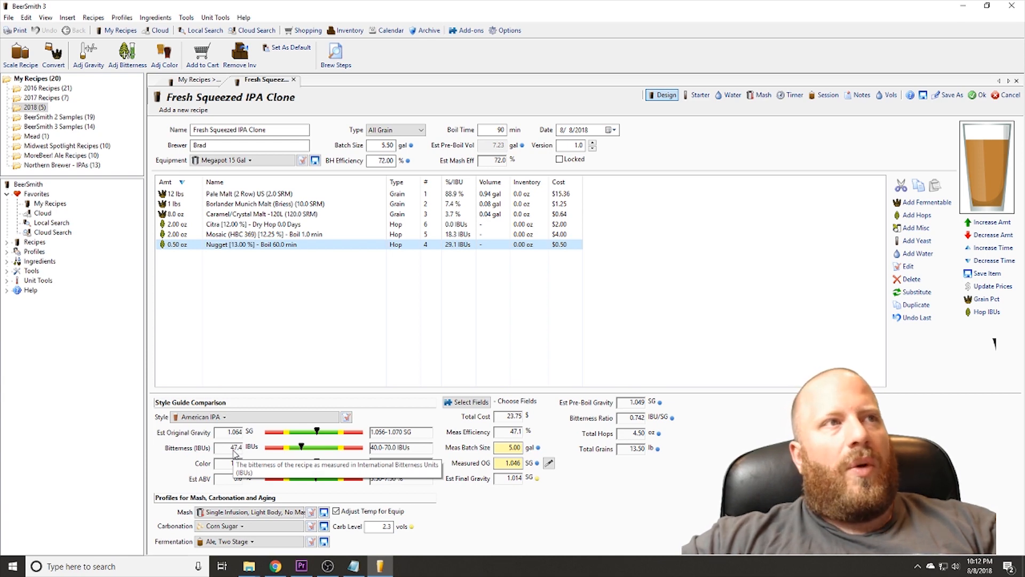
Add a second Mosaic (HBC 369) hop addition of 1 oz, boiled for 15 minutes.
click(917, 215)
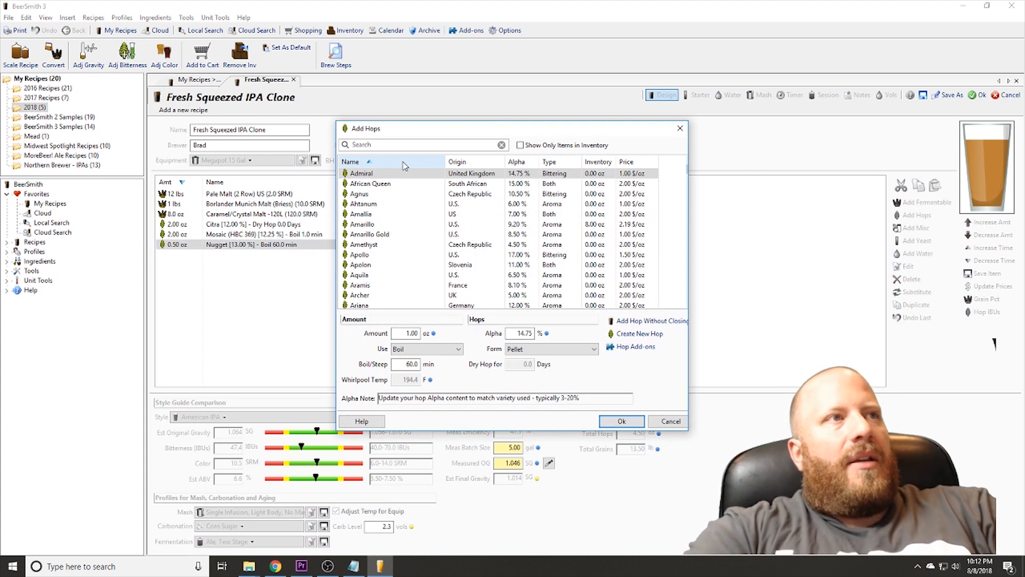
text(mosai)
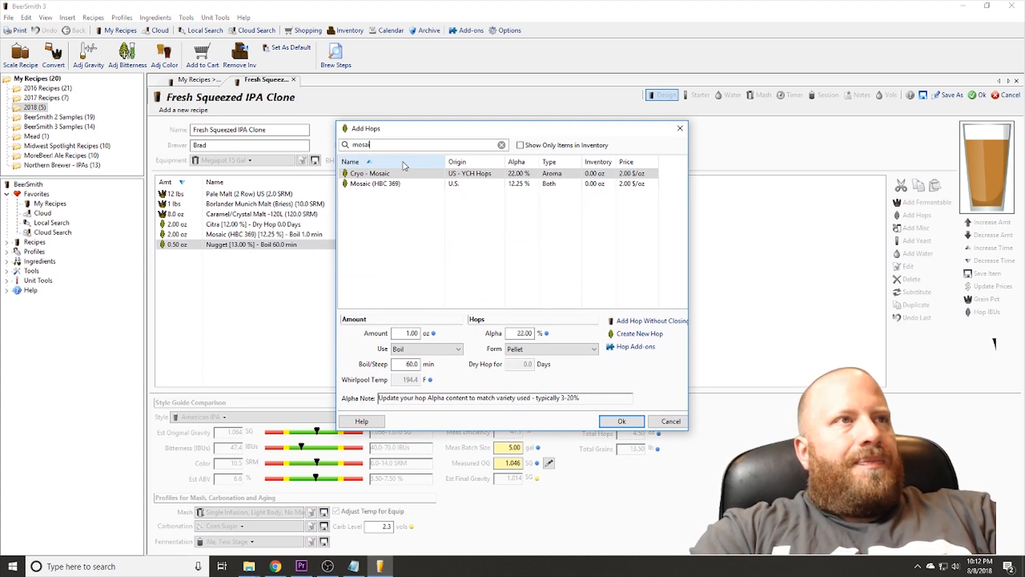
click(395, 184)
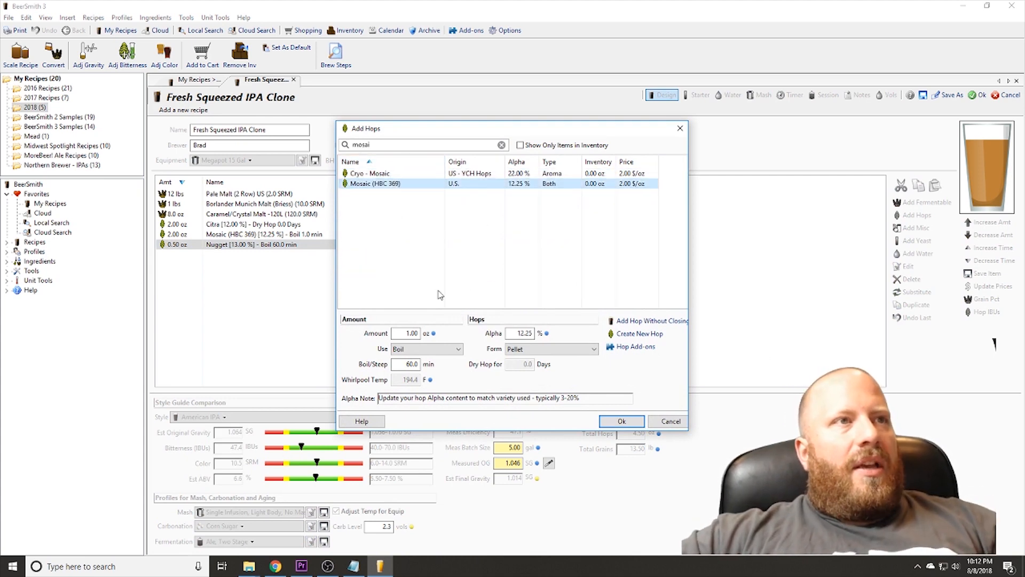
double_click(405, 364)
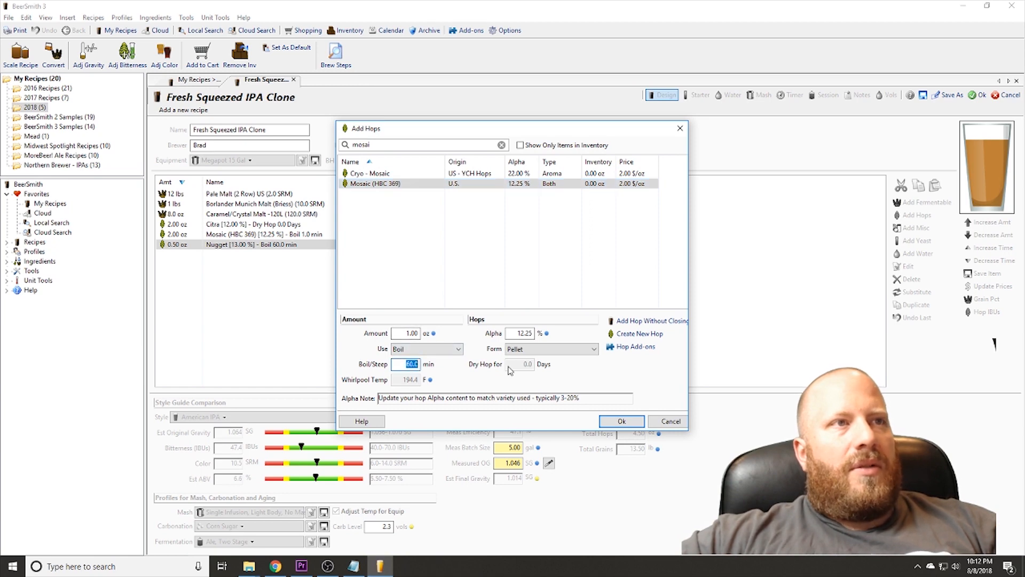
text(15)
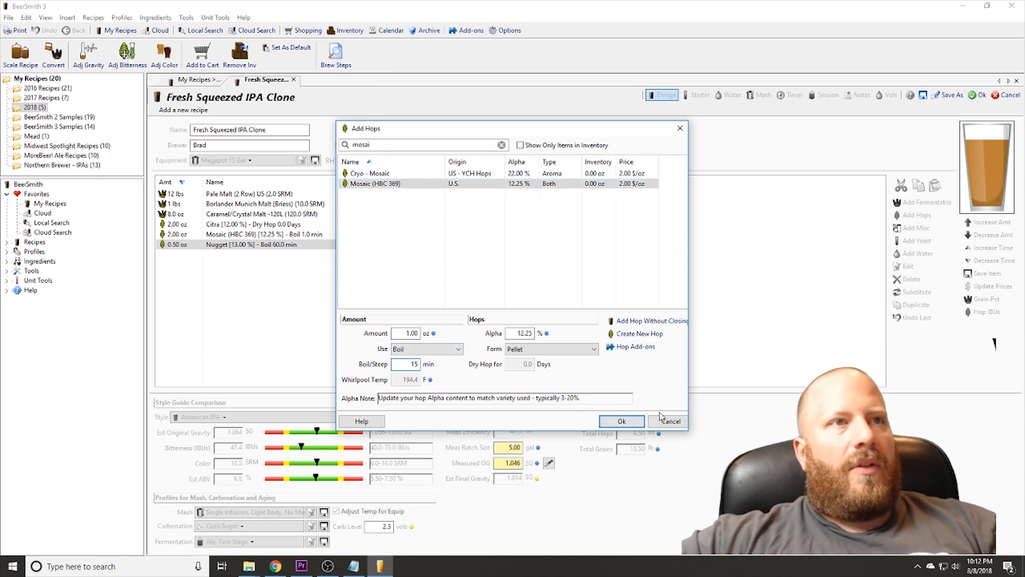
click(633, 422)
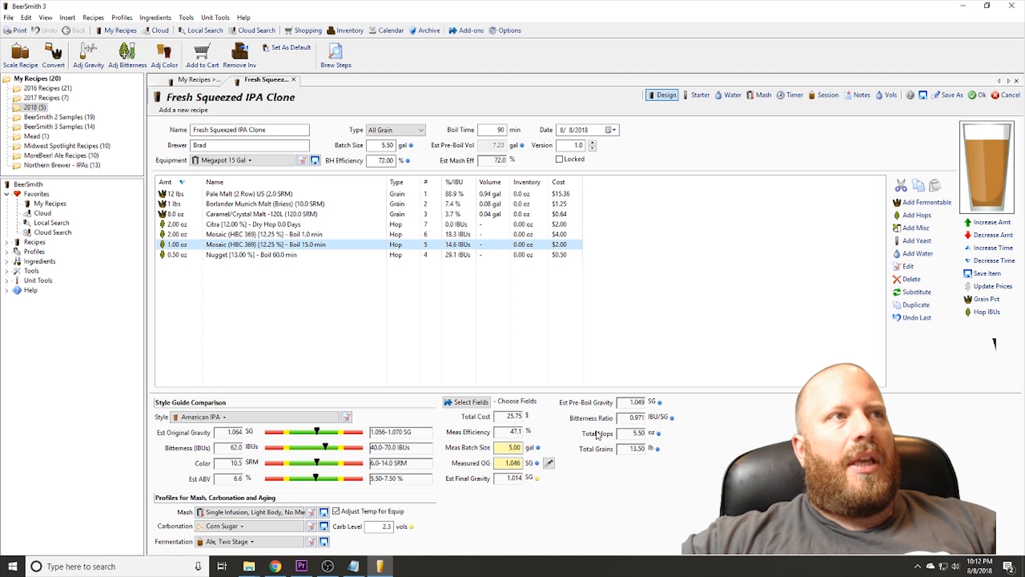
Change the 1-minute Mosaic (HBC 369) addition to 1 oz with a 5-minute boil time.
ctrl+click(211, 235)
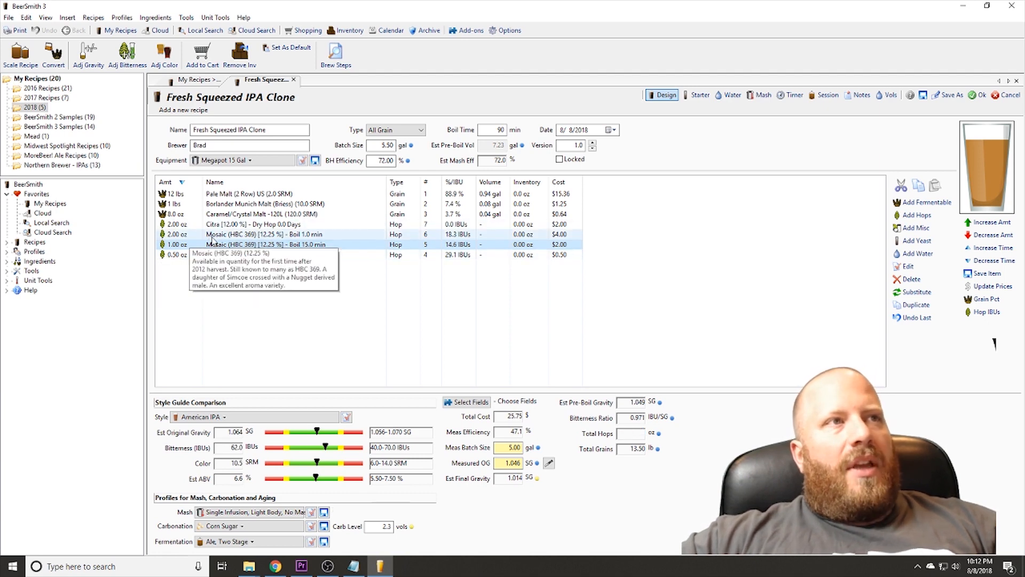
double_click(212, 237)
text(1)
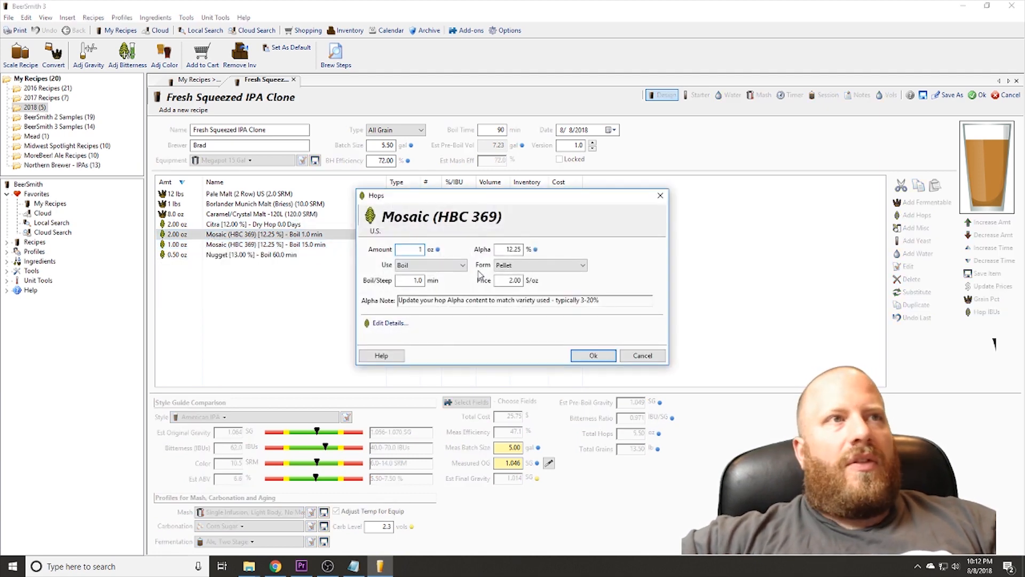
double_click(417, 280)
text(5)
click(591, 356)
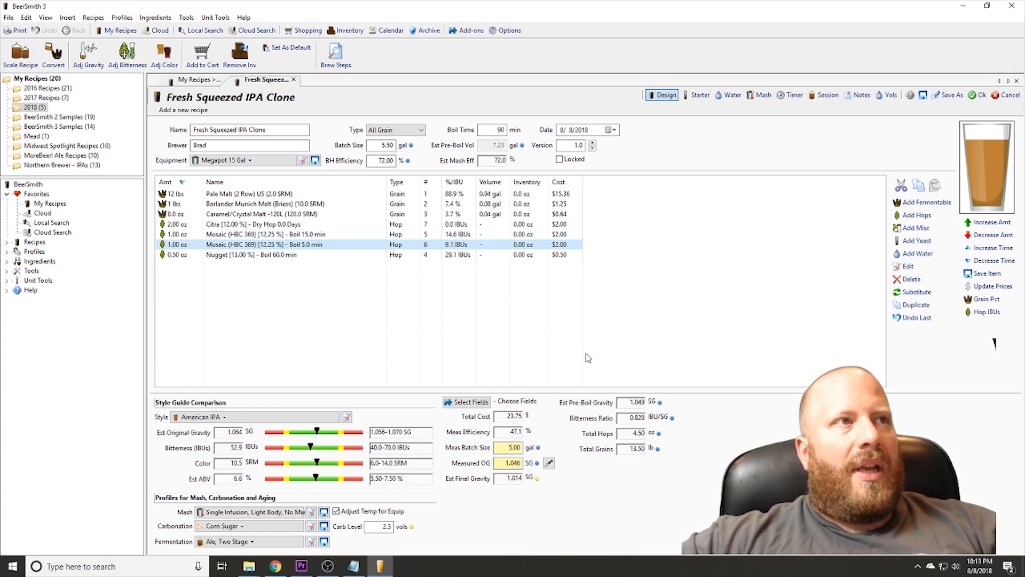
Increase the Nugget boil addition to 1 oz.
double_click(347, 255)
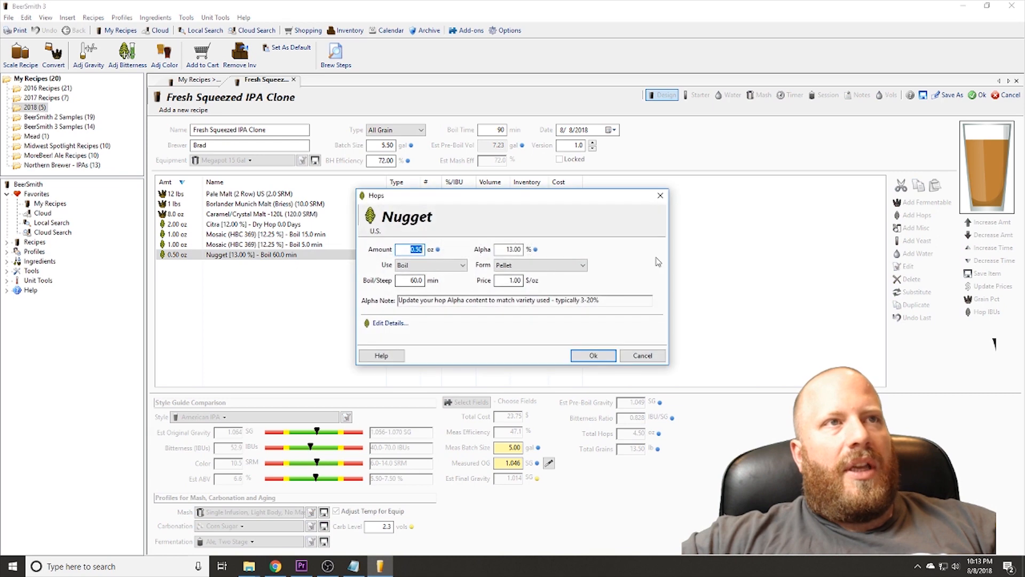
text(1)
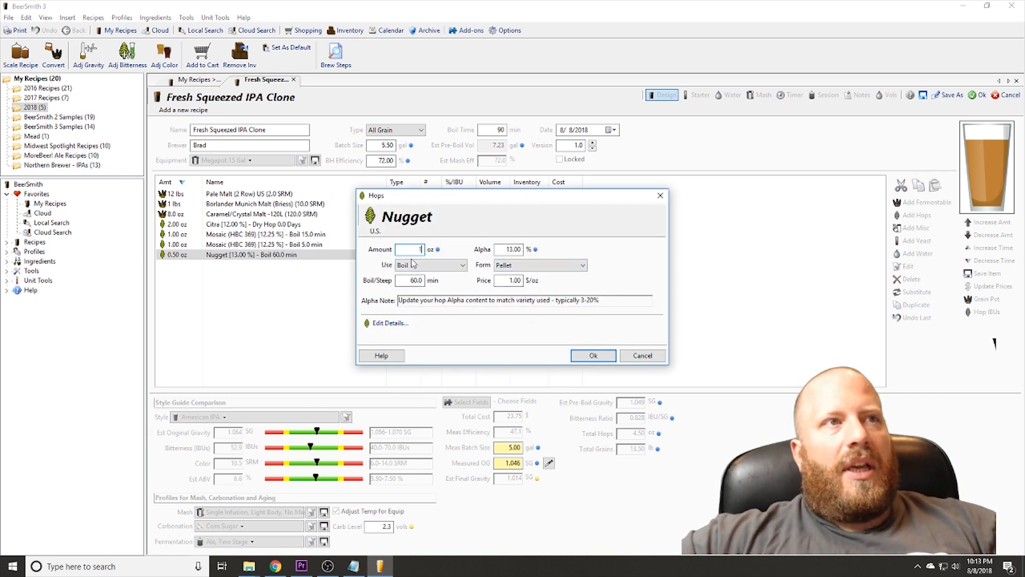
click(605, 356)
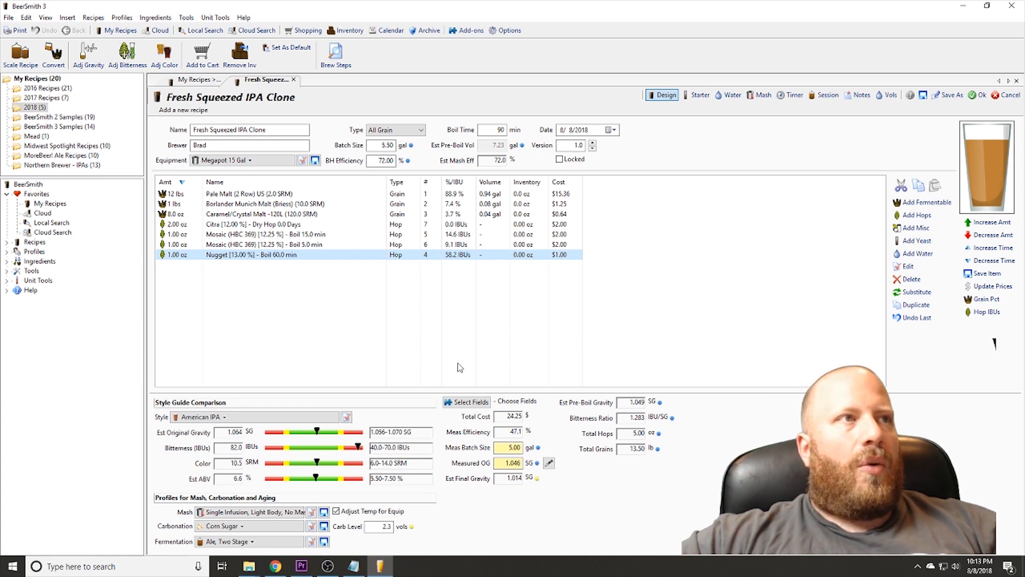
Lower the Nugget boil addition to 0.75 oz.
double_click(276, 255)
text(.75)
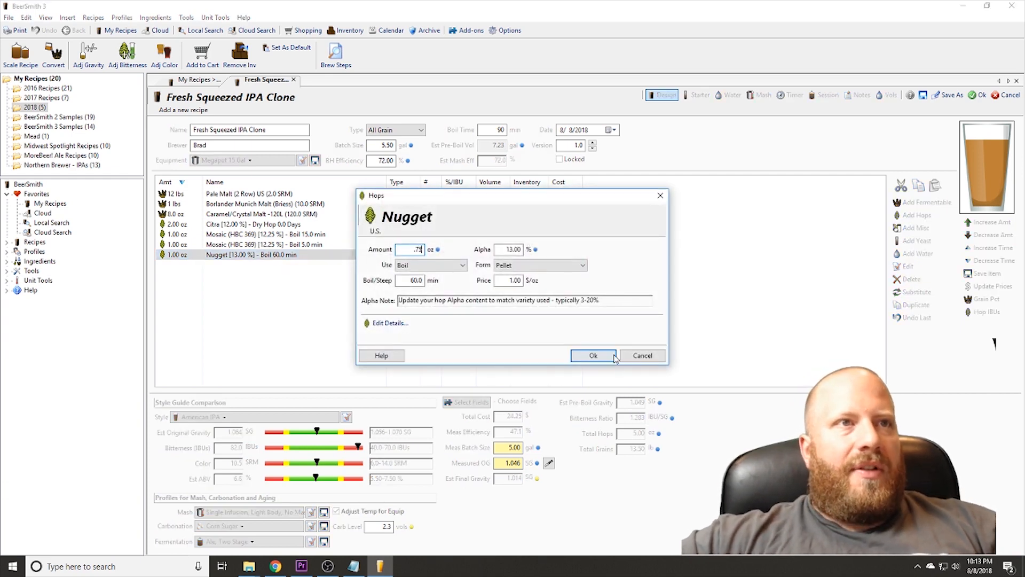
click(592, 356)
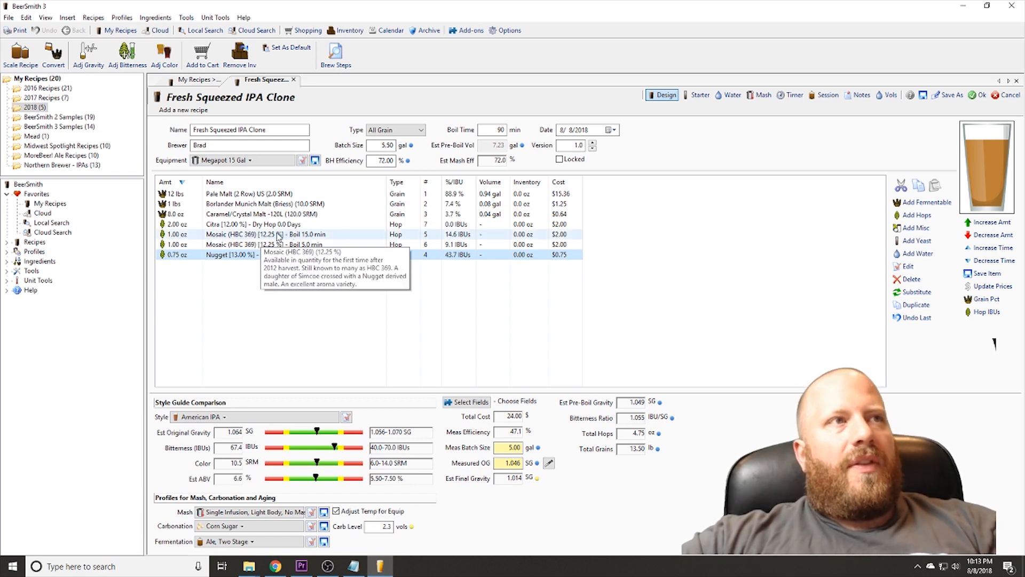
Delete the 15-minute Mosaic (HBC 369) boil addition from the recipe.
click(250, 235)
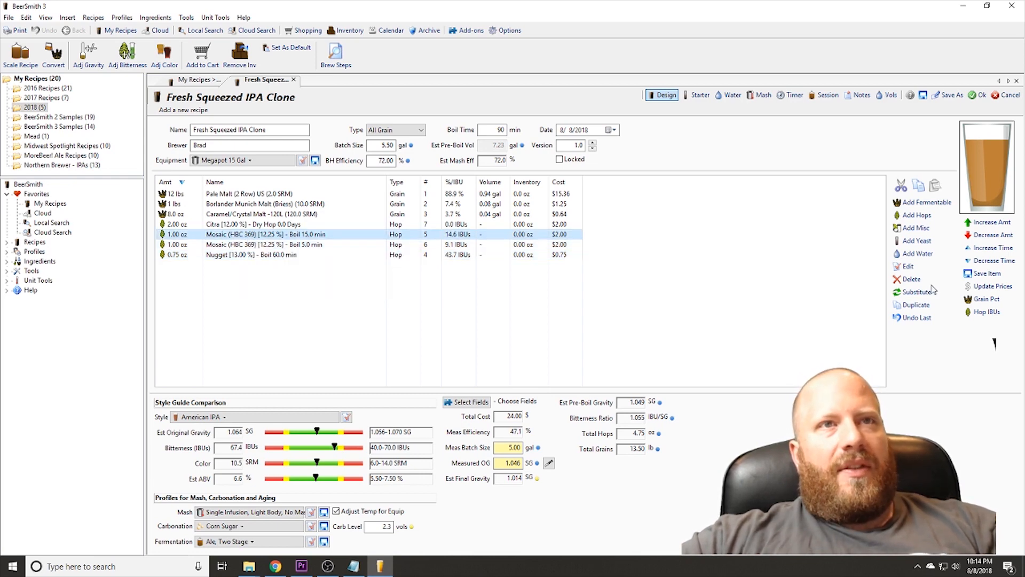
click(910, 279)
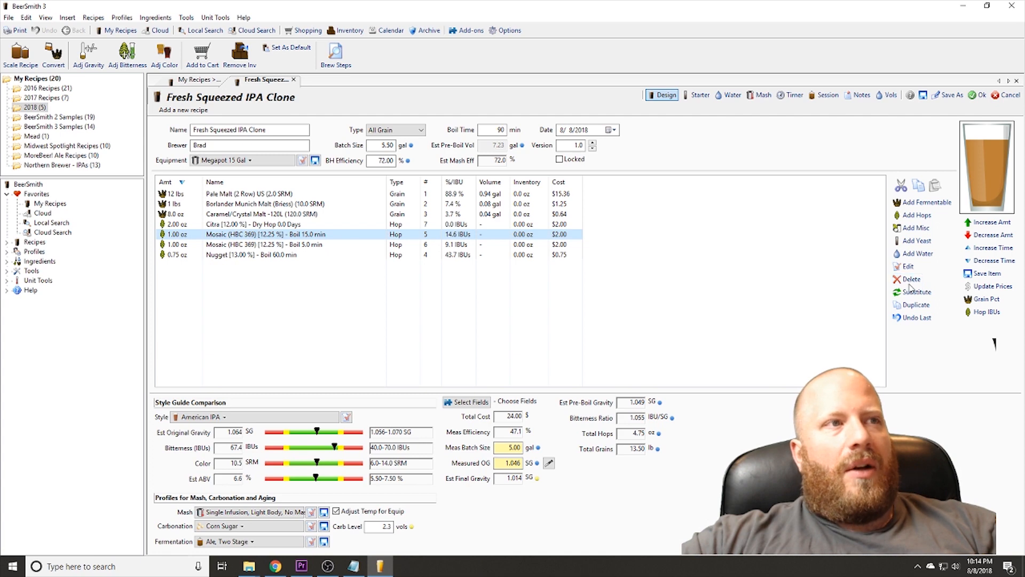
Set the amount of the 60-minute Nugget boil addition to 1 oz.
double_click(251, 245)
text(1)
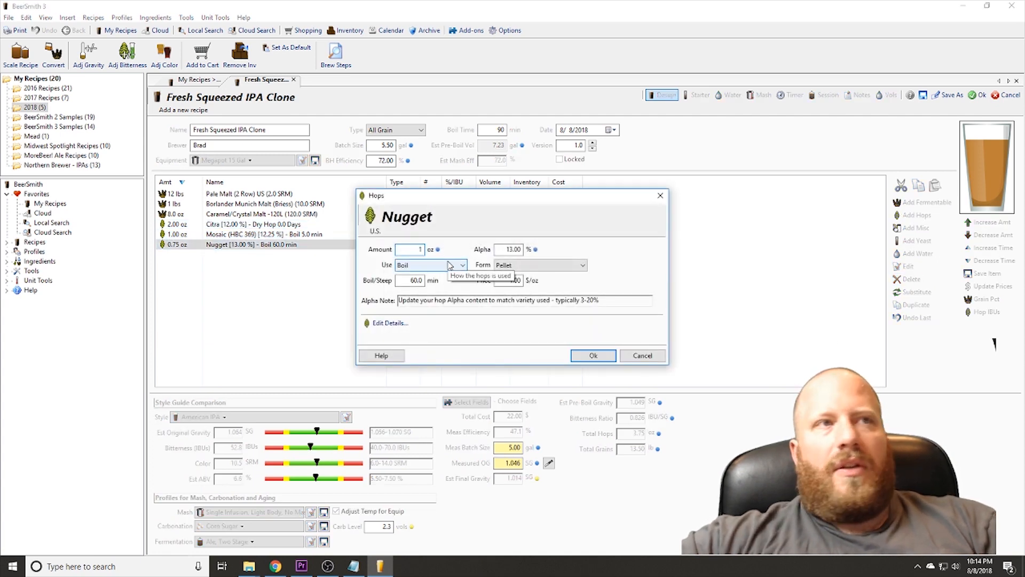
click(594, 355)
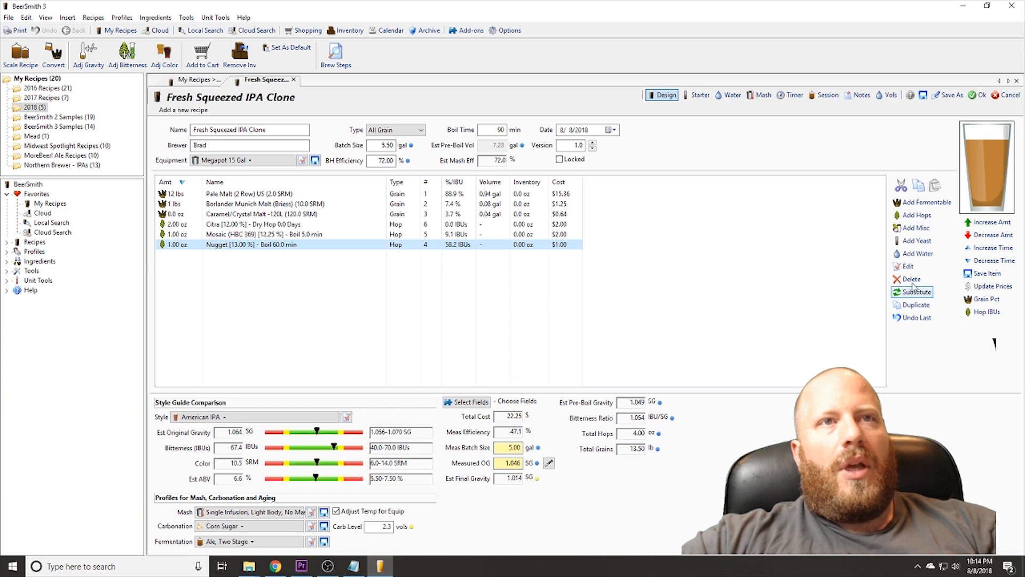
Add 1 oz of Mosaic (HBC 369) as a dry hop, and check the Citra dry hop's settings without changing them.
click(915, 216)
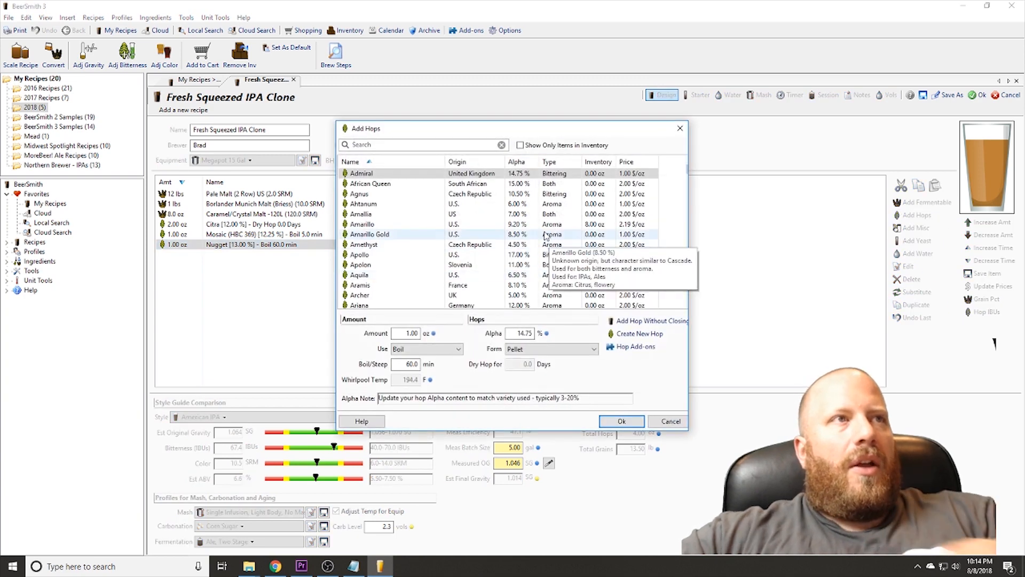
text(m)
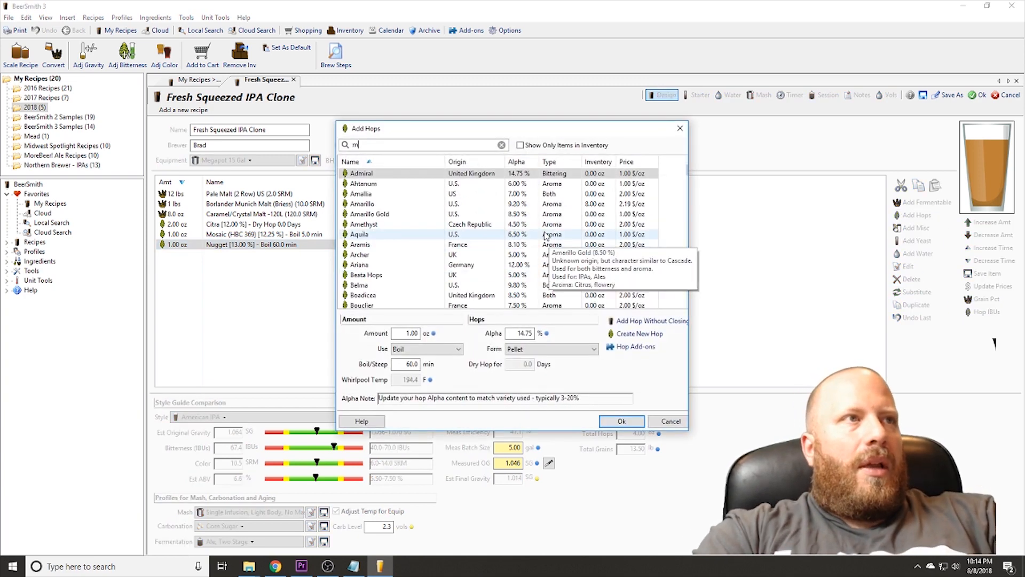
text(osaic)
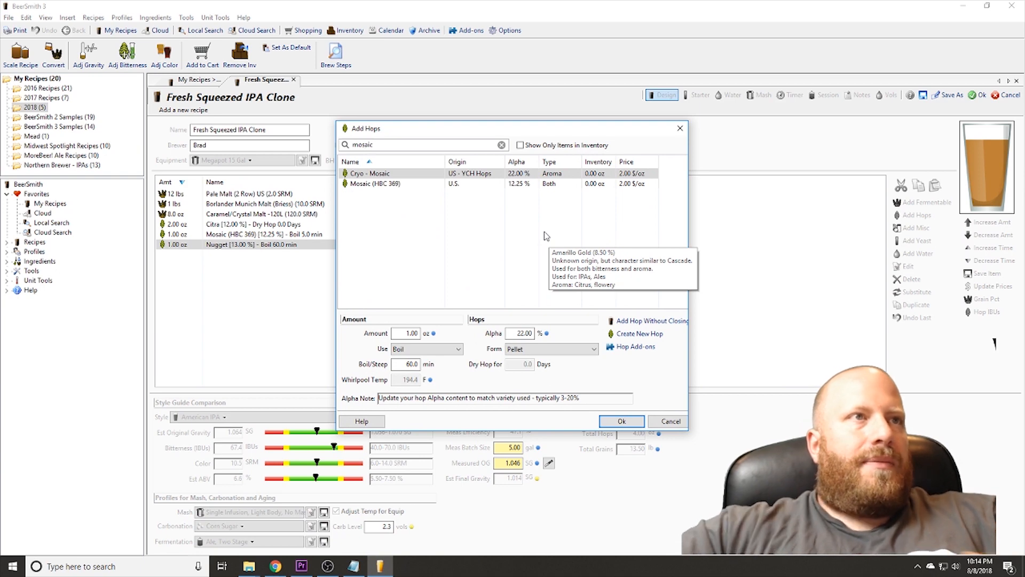
click(380, 184)
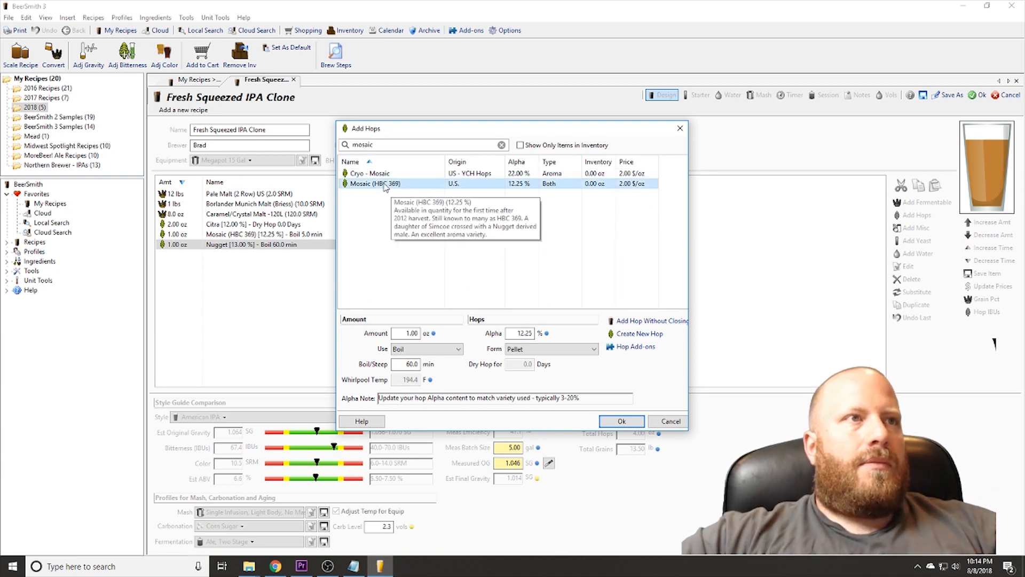
click(420, 350)
click(422, 363)
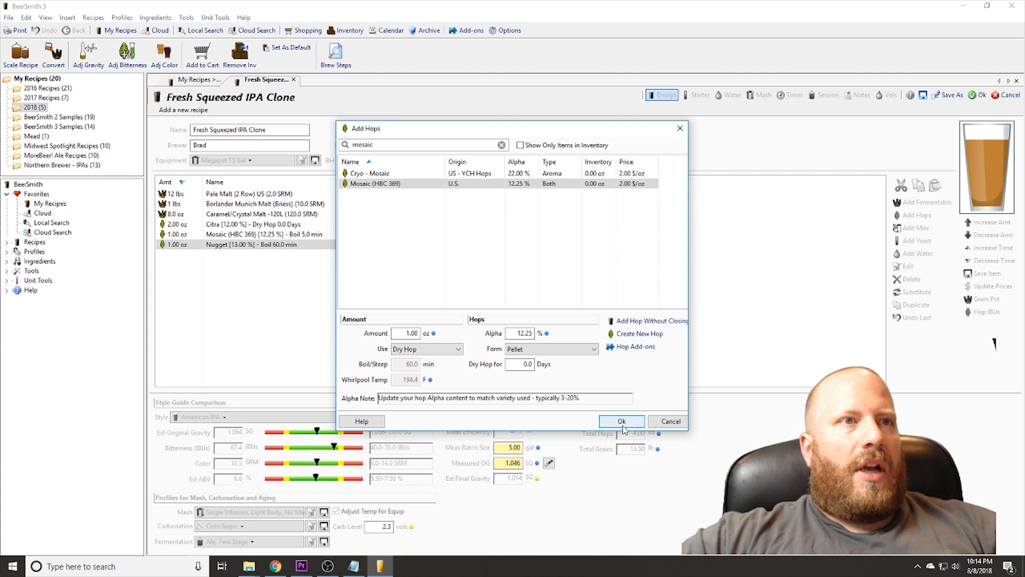
click(621, 422)
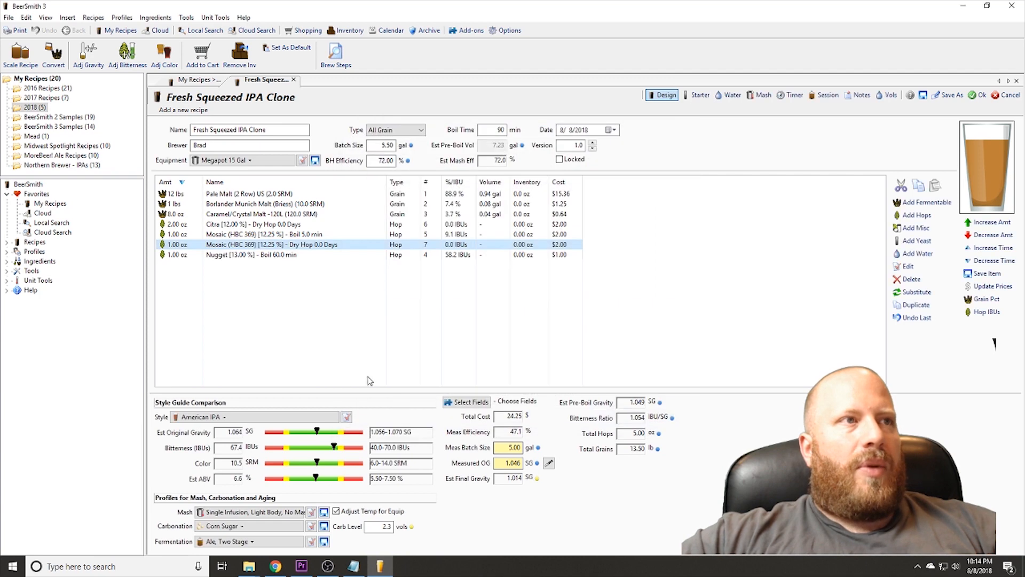
double_click(235, 224)
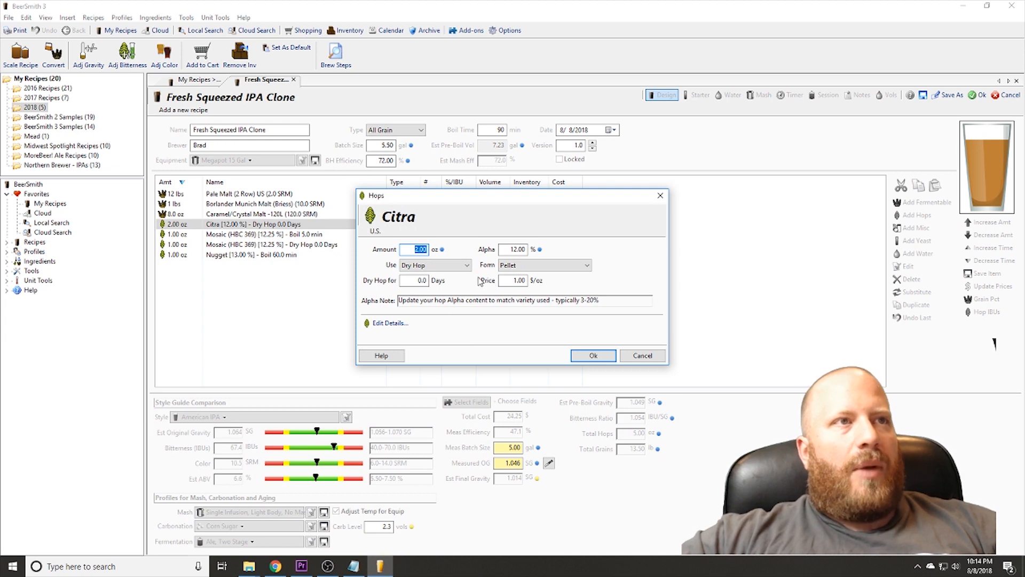
click(593, 356)
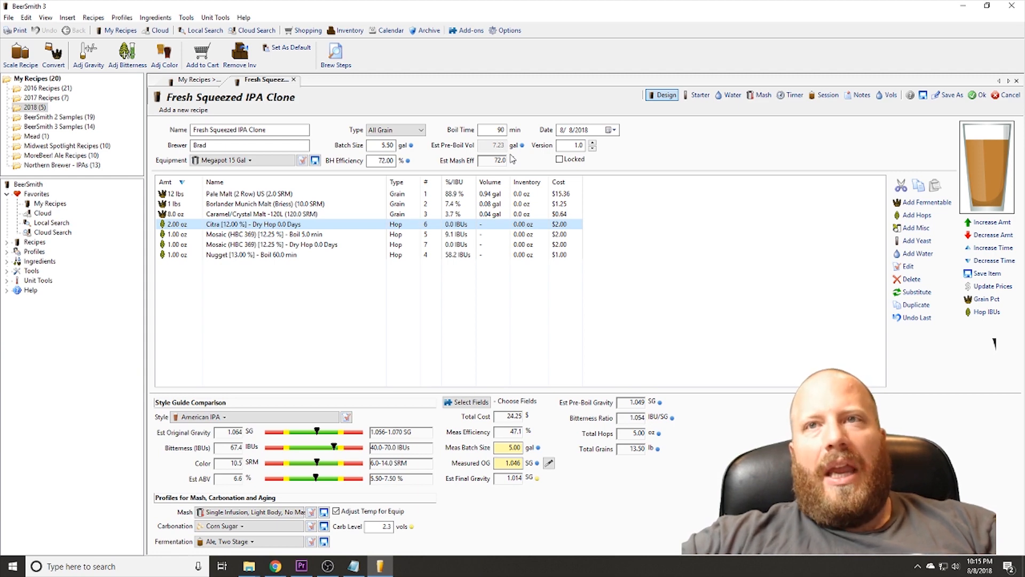
Add one package of White Labs WLP060 American Ale Yeast Blend to the recipe.
click(895, 241)
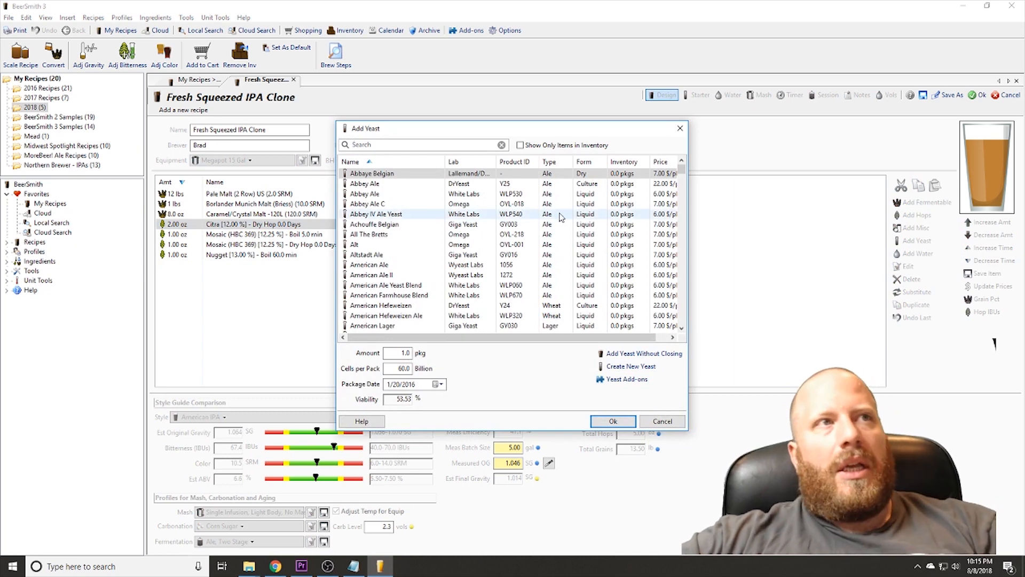
click(383, 146)
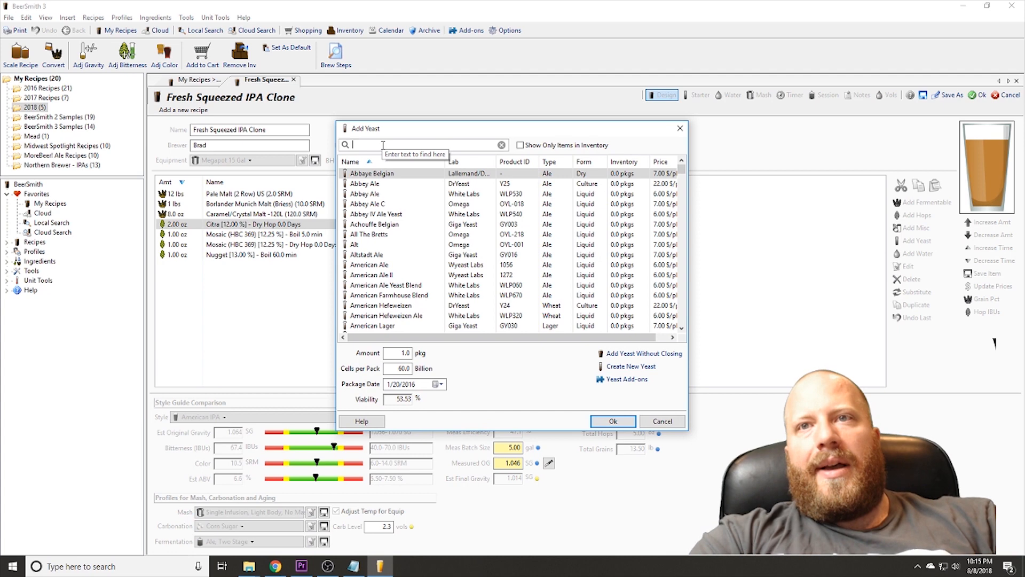
text(wlp)
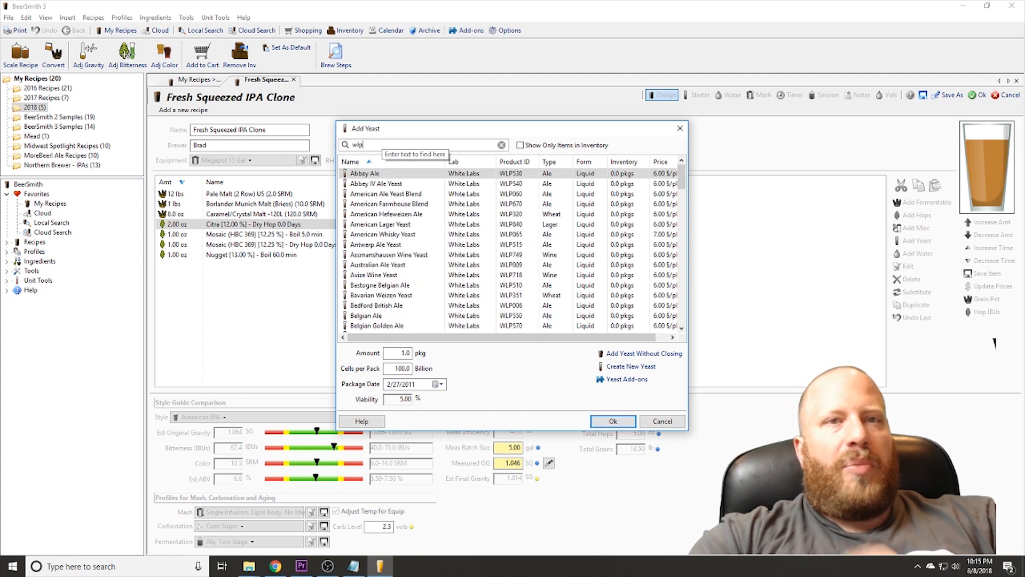
text(060)
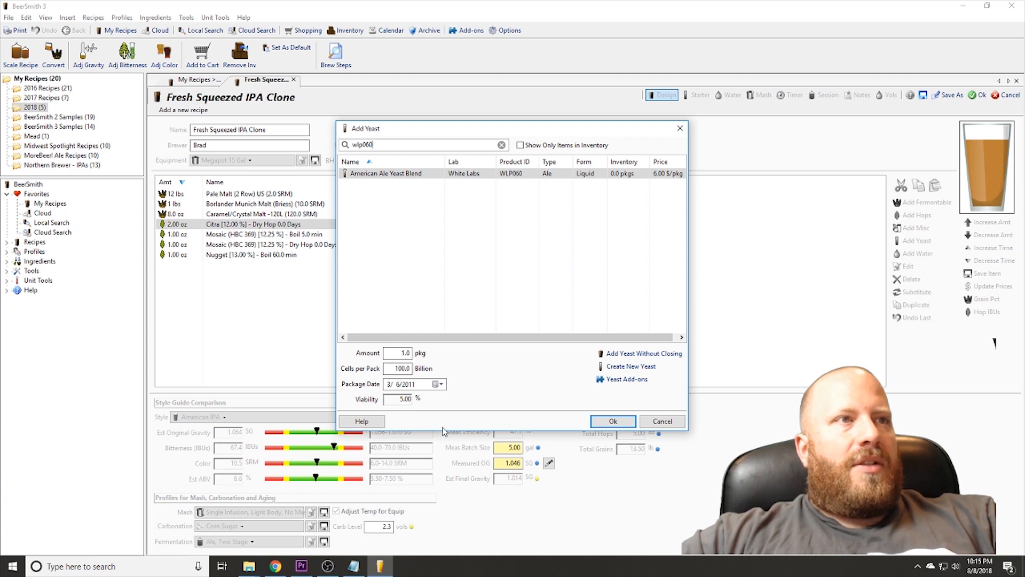
click(605, 424)
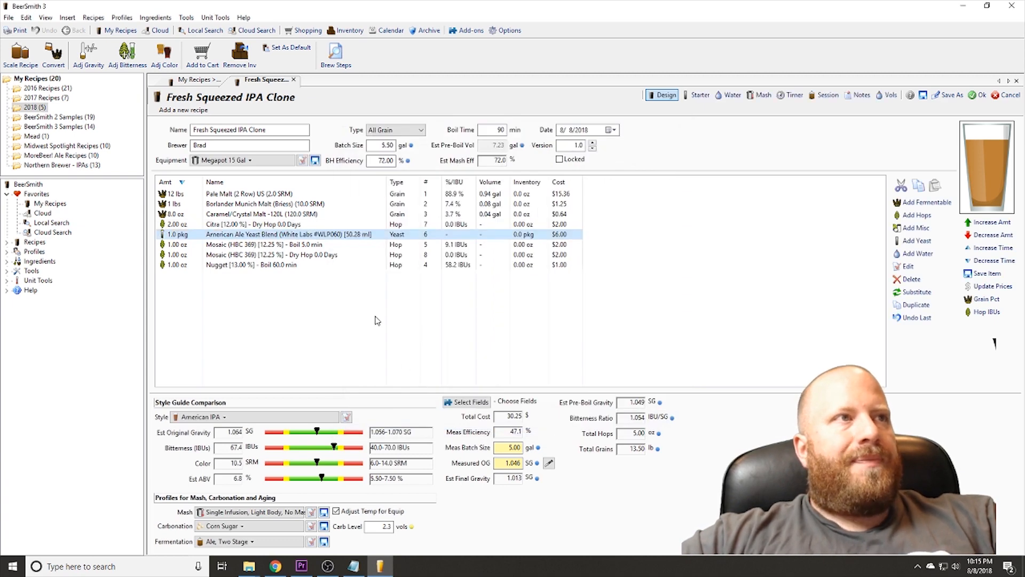
Set the liquid yeast starter size used to 1 L in the recipe's starter settings.
click(697, 101)
double_click(229, 235)
text(1)
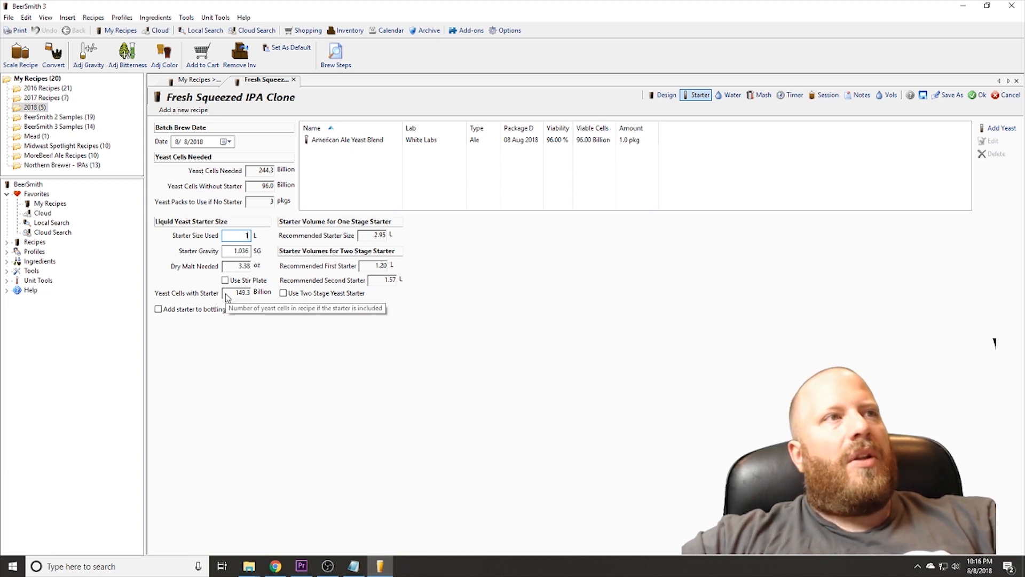
Include a stir plate in the recipe's liquid yeast starter calculation.
click(225, 280)
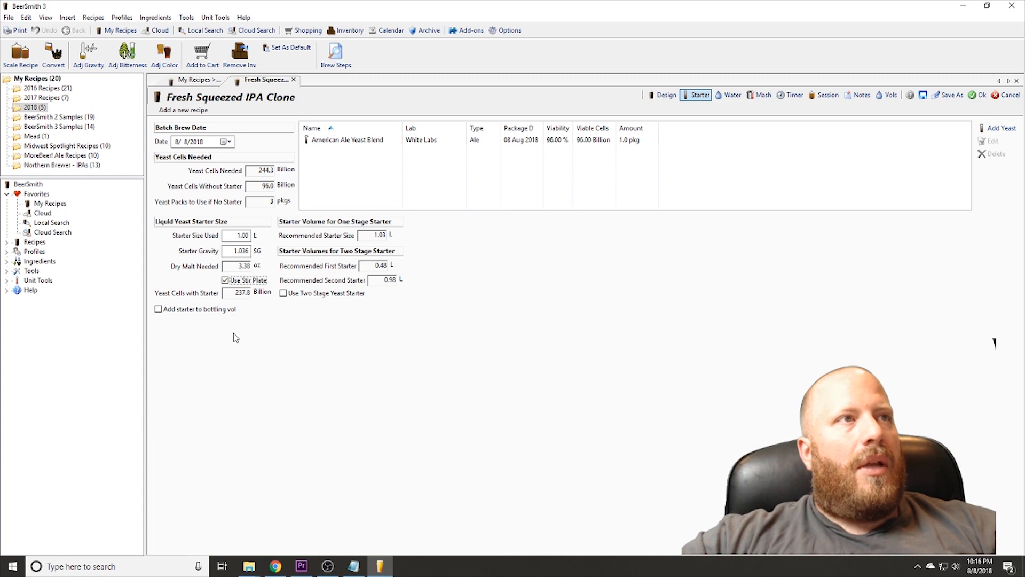
Set the recipe's mash profile to 03A Batch Sparge Light Body (152F) 90min, after trying 01 Batch Sparge Medium Body (152F).
click(766, 98)
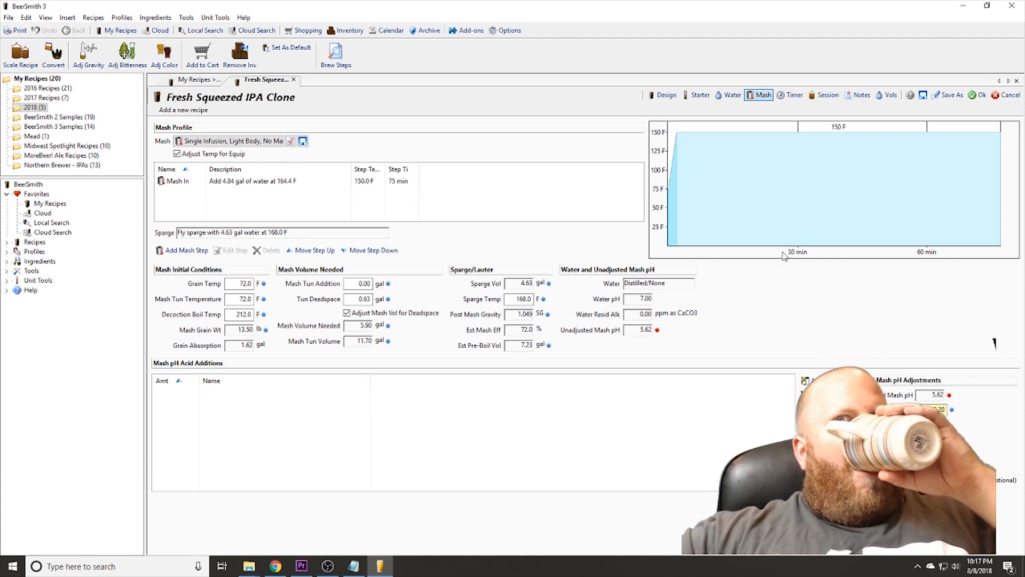
click(252, 147)
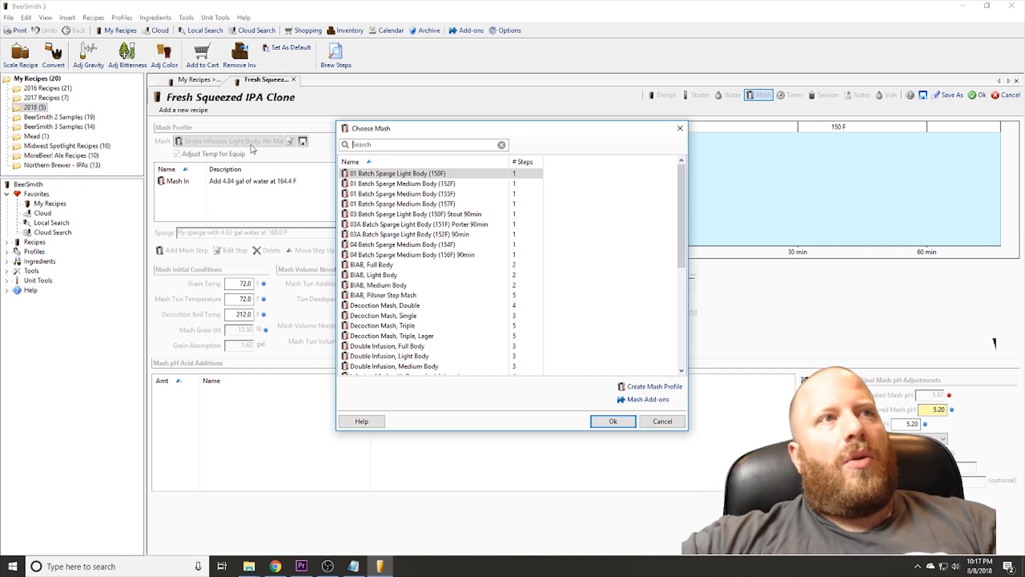
double_click(438, 184)
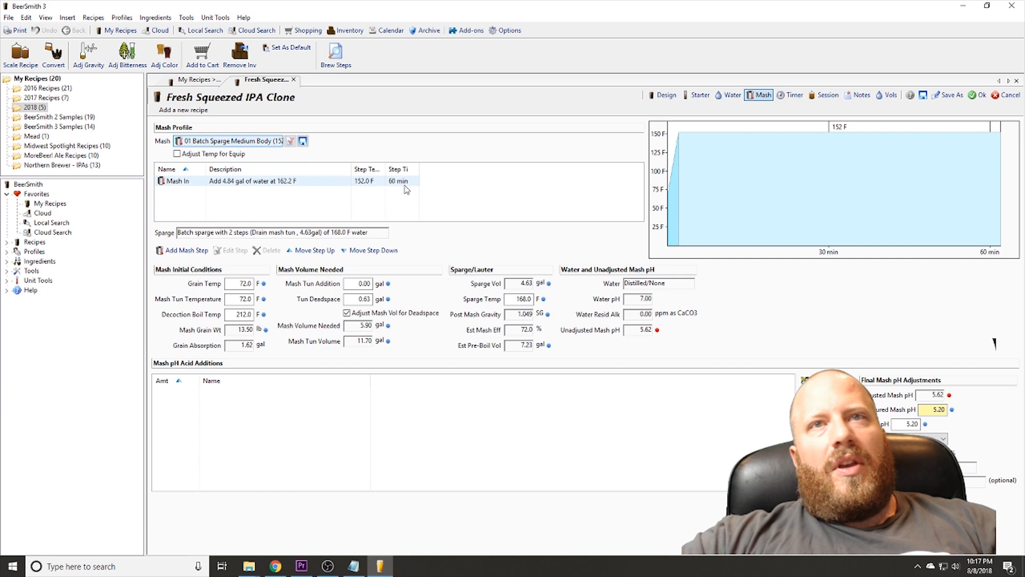
click(238, 144)
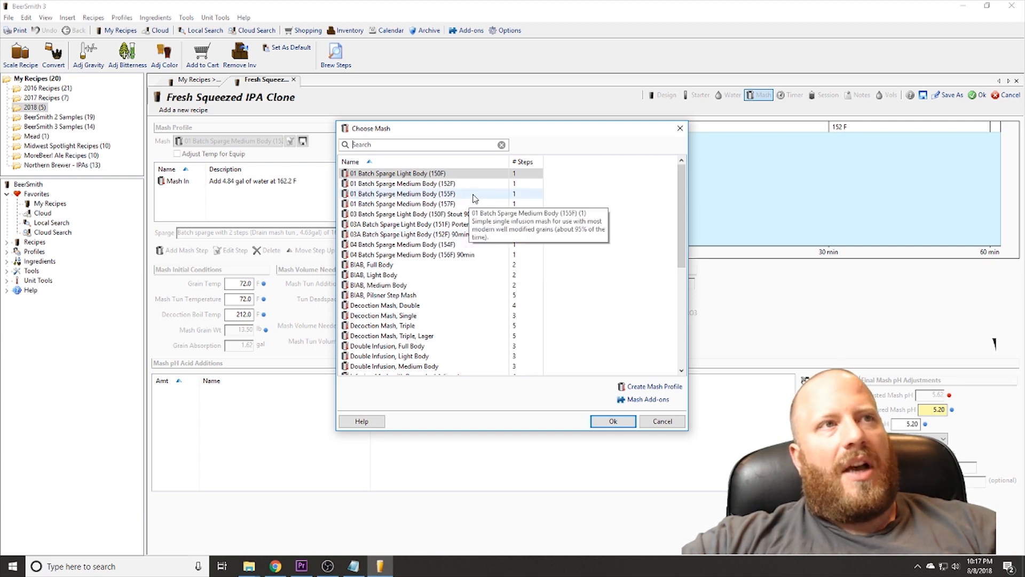
click(452, 235)
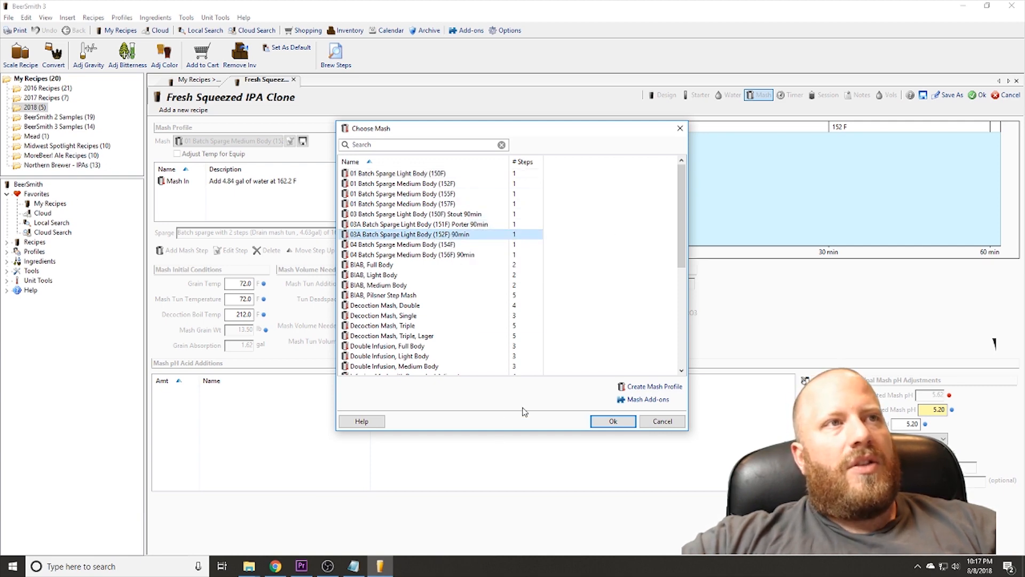
click(613, 421)
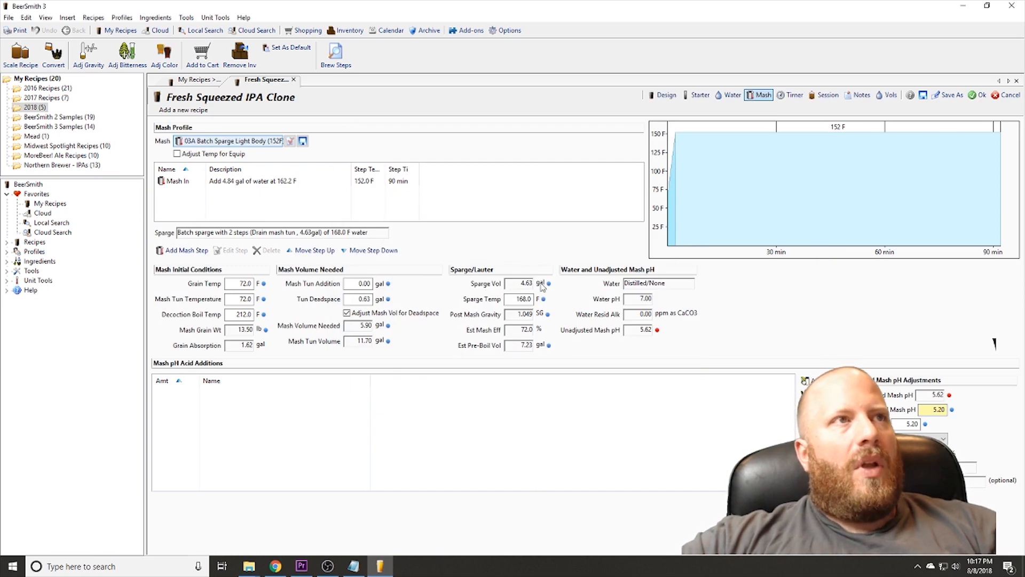
In the recipe design, set the carbonation profile to Keg and the fermentation profile to Ale, Single Stage.
click(668, 96)
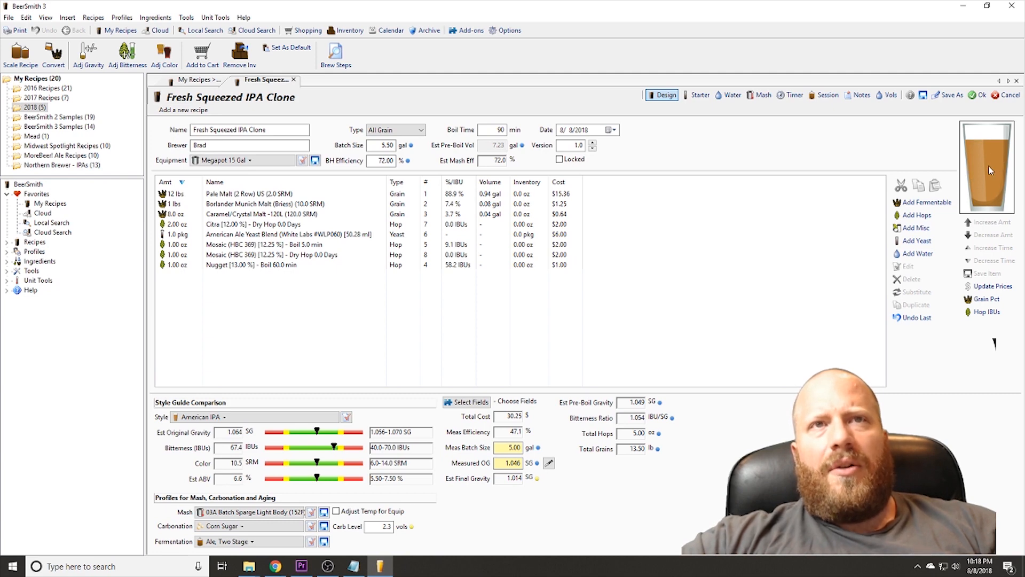
click(287, 567)
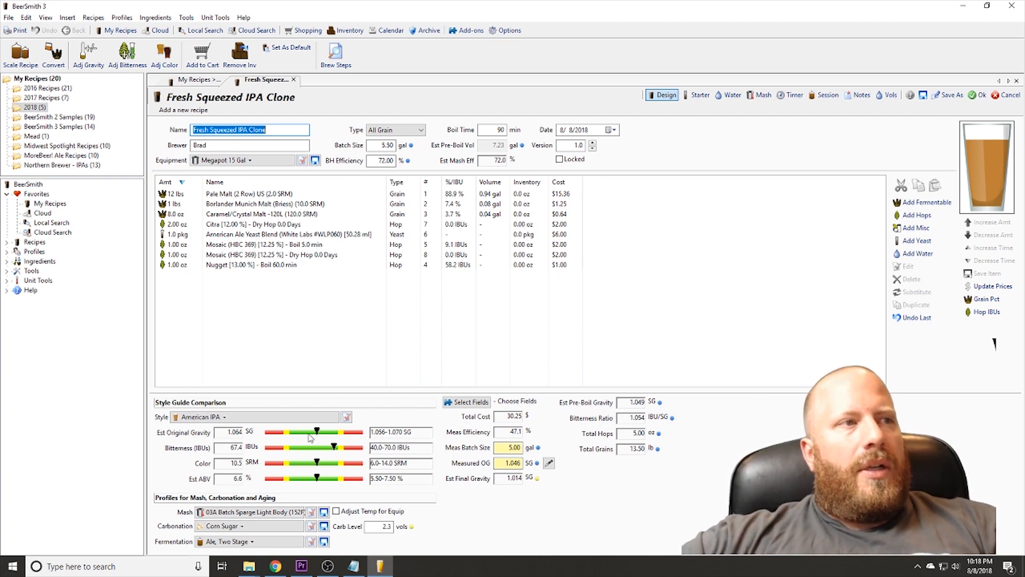
click(215, 527)
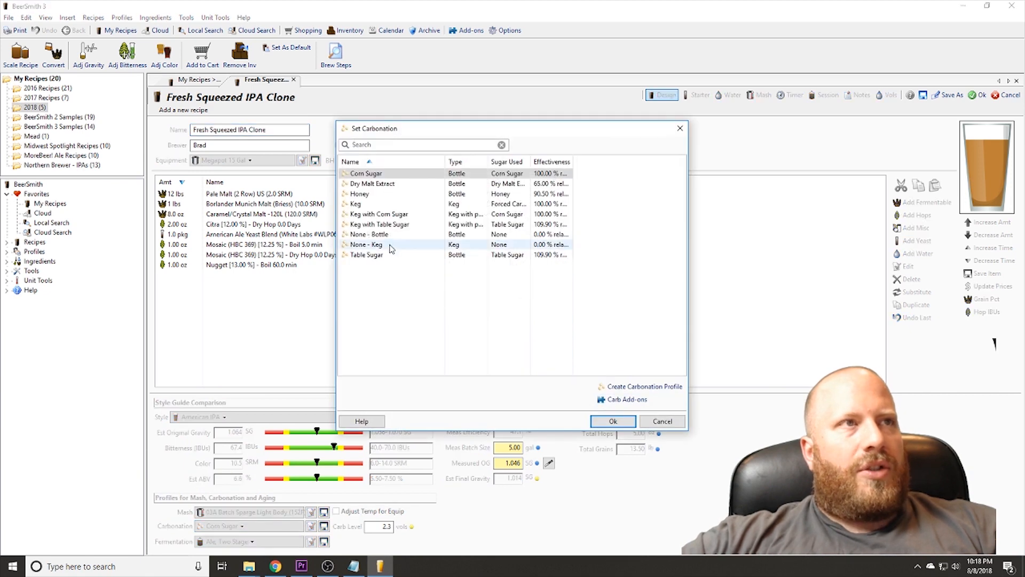
click(363, 204)
click(627, 425)
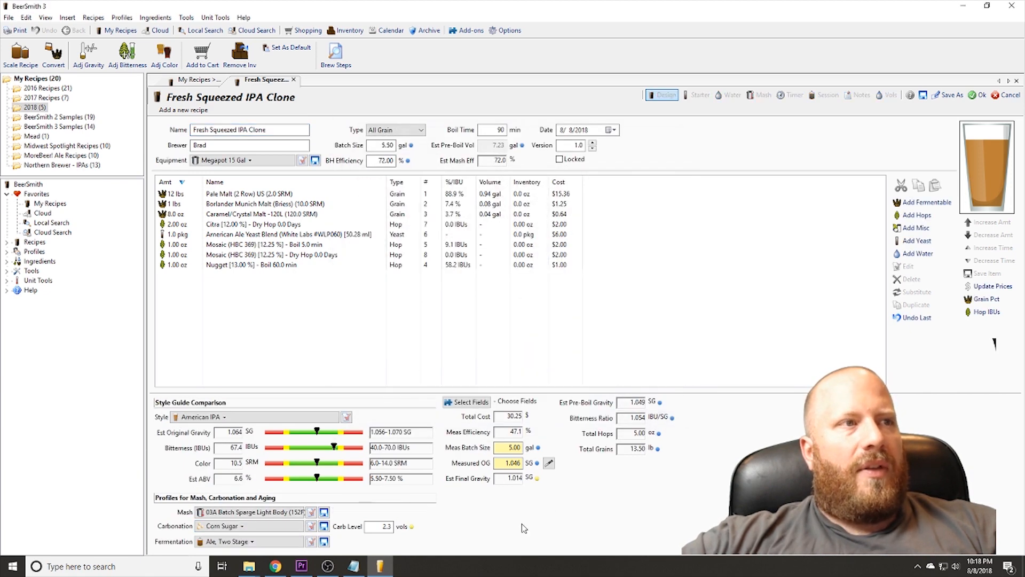
click(240, 546)
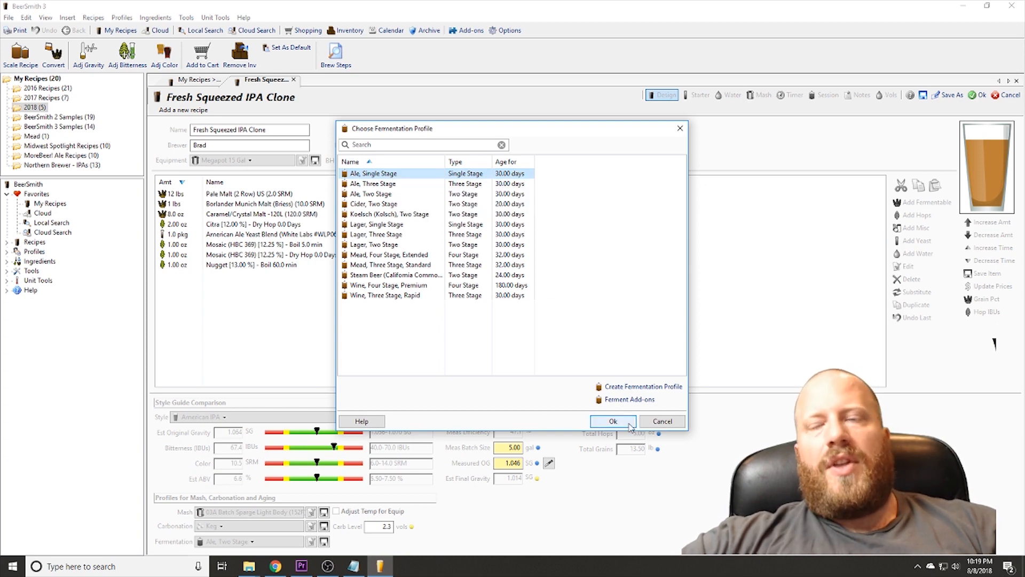
click(613, 421)
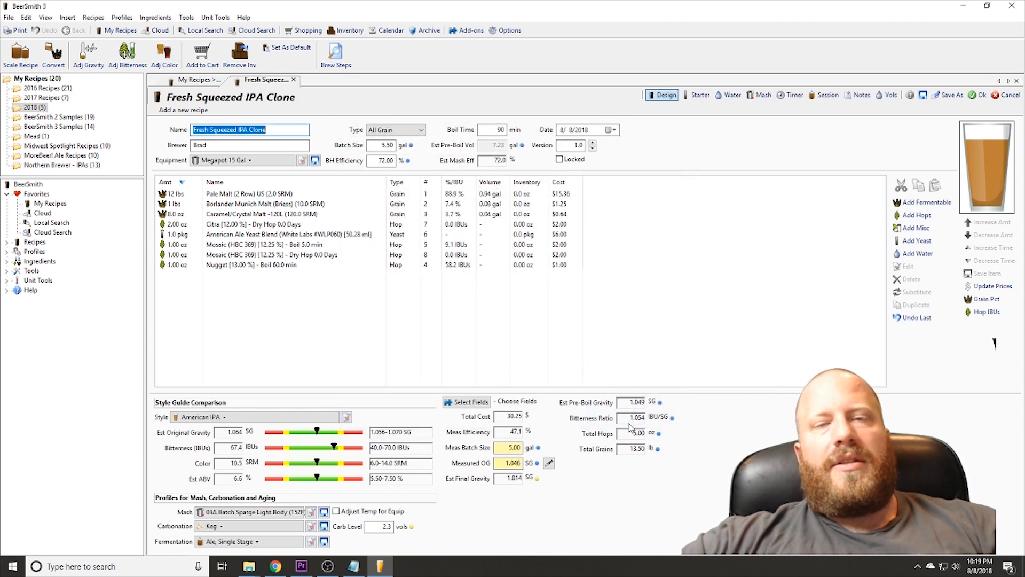